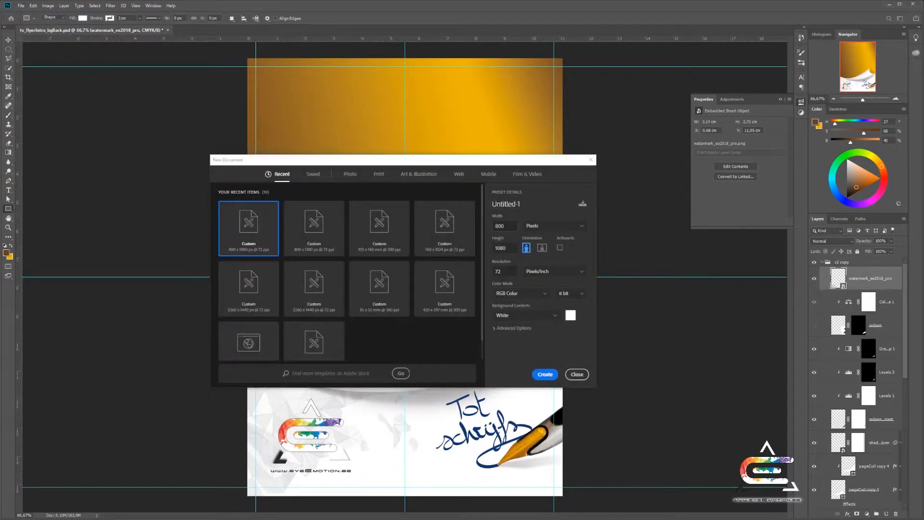
Step: Create an 800 × 1080 px, 72 ppi document named pageCurl and fill its background with a horizontal brown-to-yellow linear gradient
{"action": "left_click", "coordinate": [529, 206]}
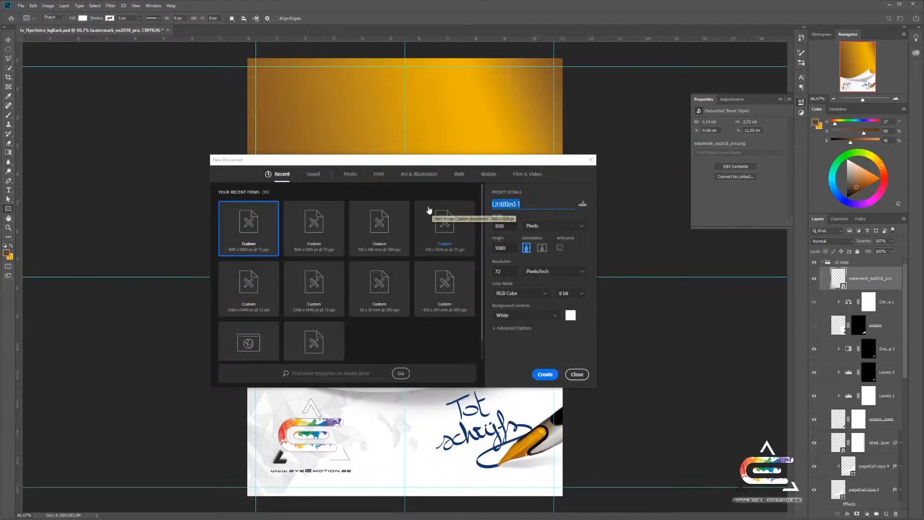
{"action": "type", "text": "pageCurl"}
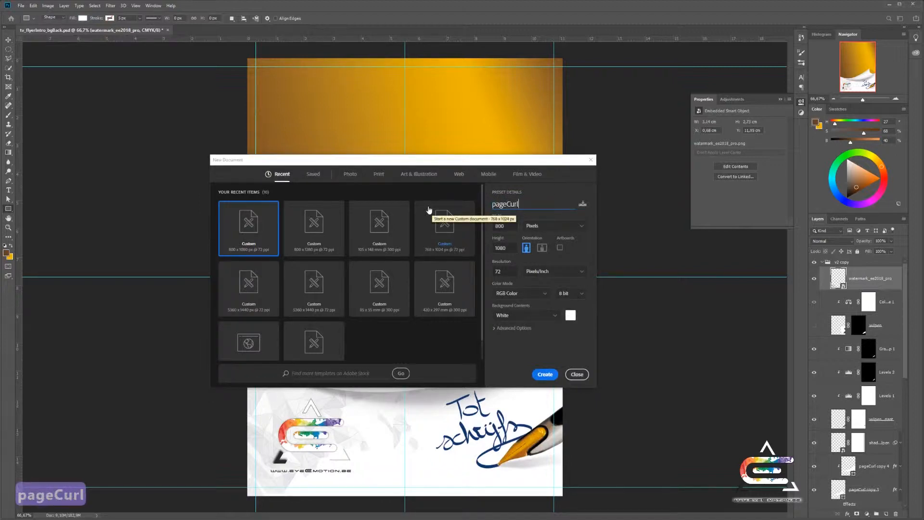
{"action": "left_click", "coordinate": [545, 374]}
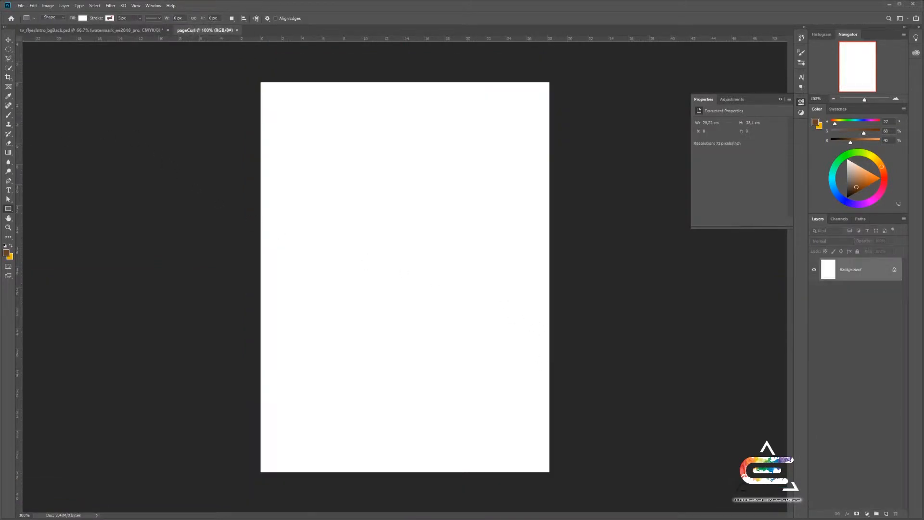
{"action": "left_click", "coordinate": [9, 154]}
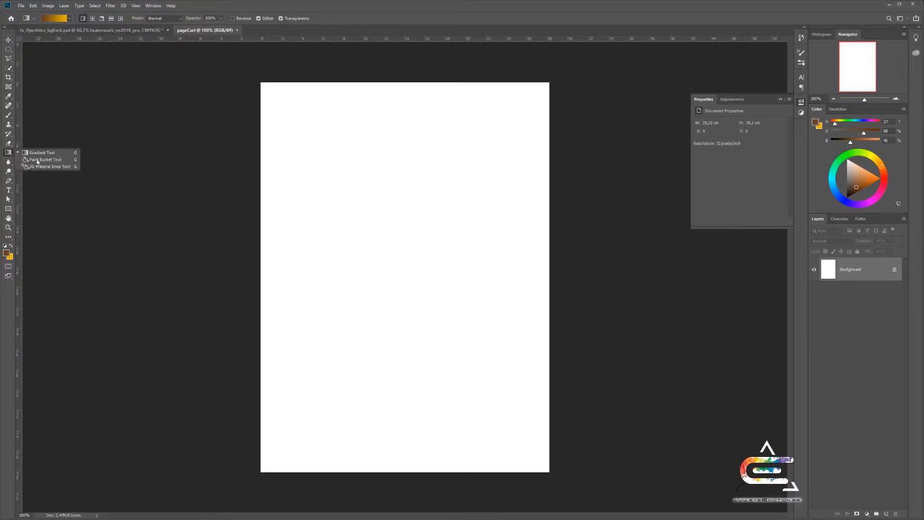
{"action": "left_click_drag", "start_coordinate": [246, 299], "coordinate": [522, 260]}
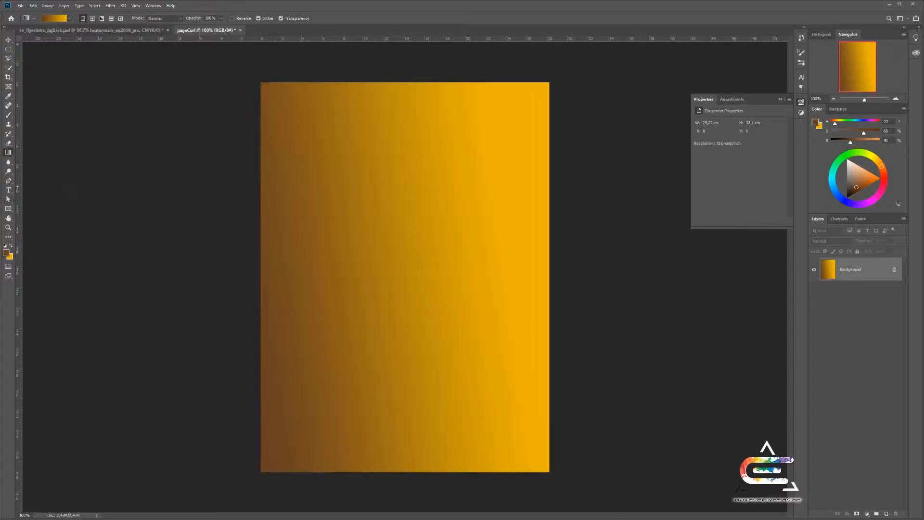
Step: Draw a white rectangle of about 829 × 424 px covering the lower part of the page and slightly overlapping its sides
{"action": "left_click", "coordinate": [8, 210]}
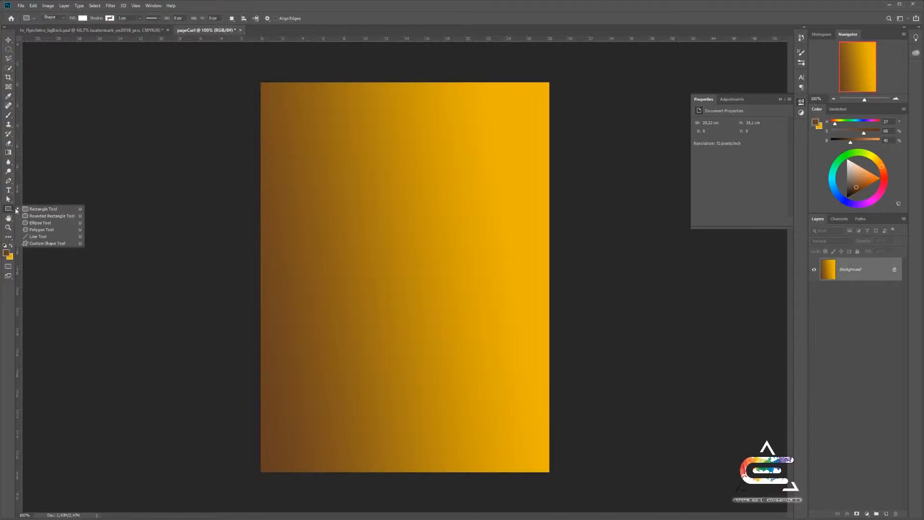
{"action": "left_click", "coordinate": [35, 208]}
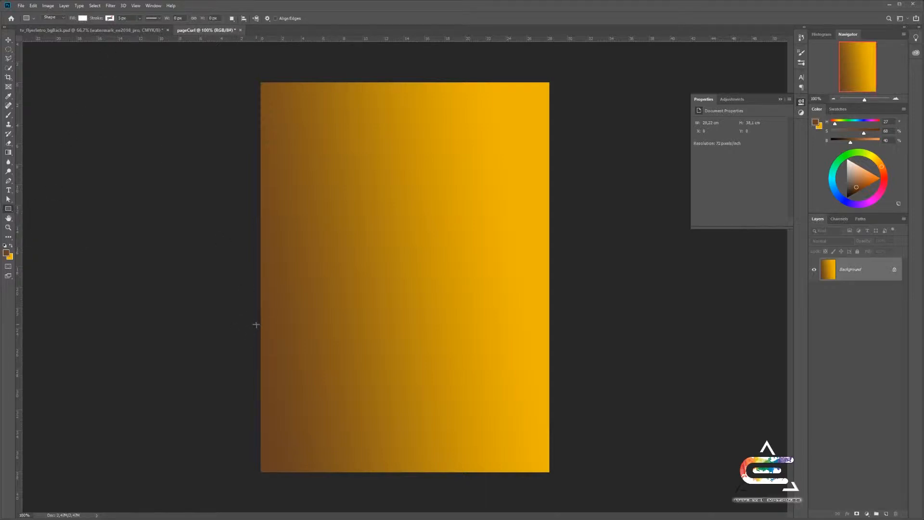
{"action": "left_click_drag", "start_coordinate": [255, 324], "coordinate": [553, 475]}
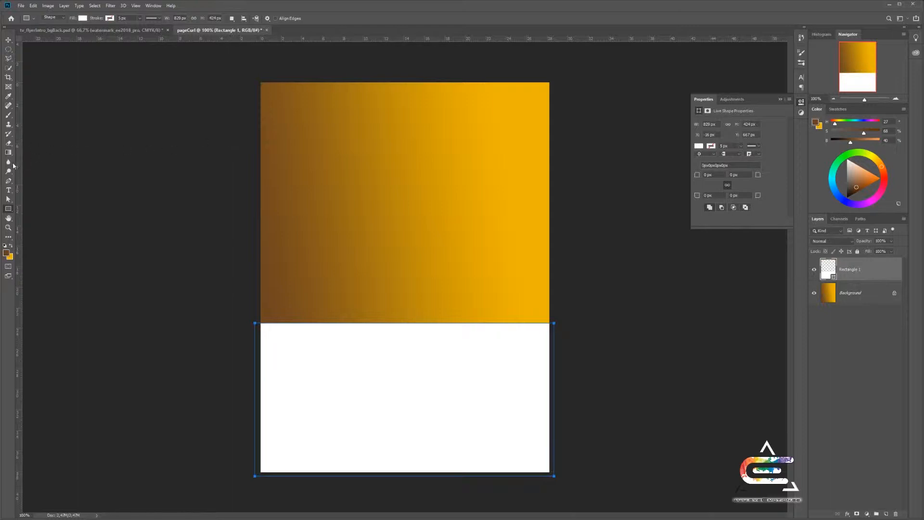
{"action": "left_click_drag", "start_coordinate": [10, 181], "coordinate": [32, 181]}
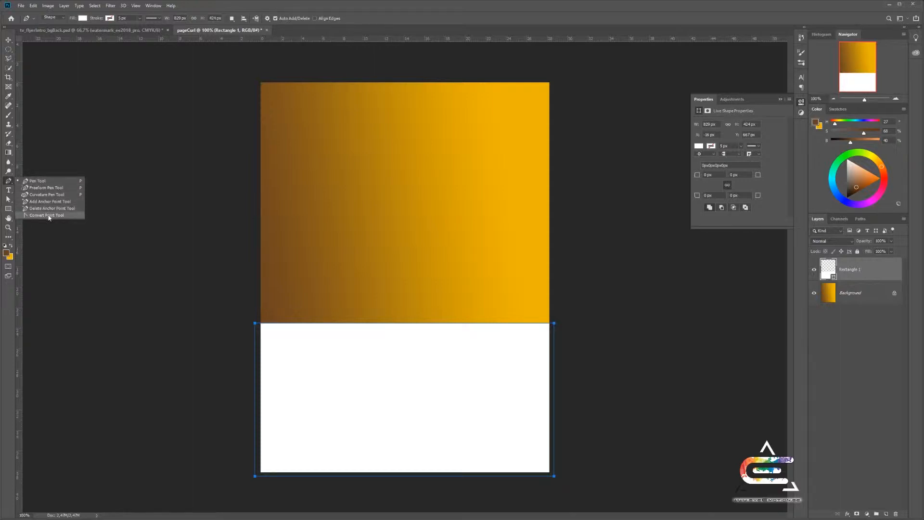
{"action": "left_click", "coordinate": [7, 200]}
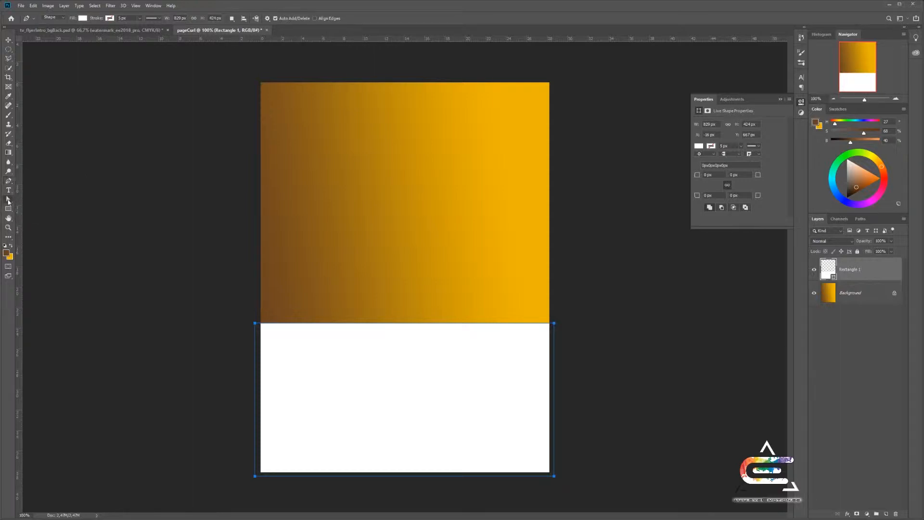
{"action": "left_click", "coordinate": [8, 201]}
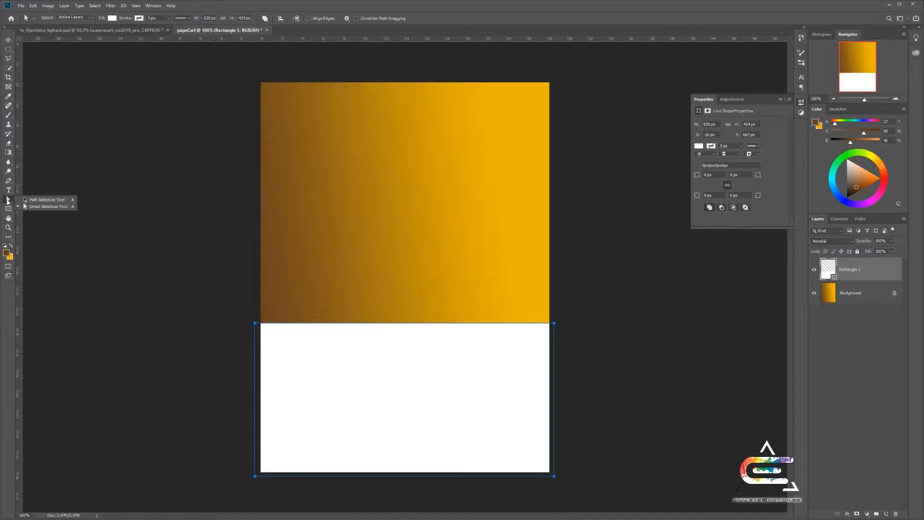
{"action": "left_click", "coordinate": [8, 182]}
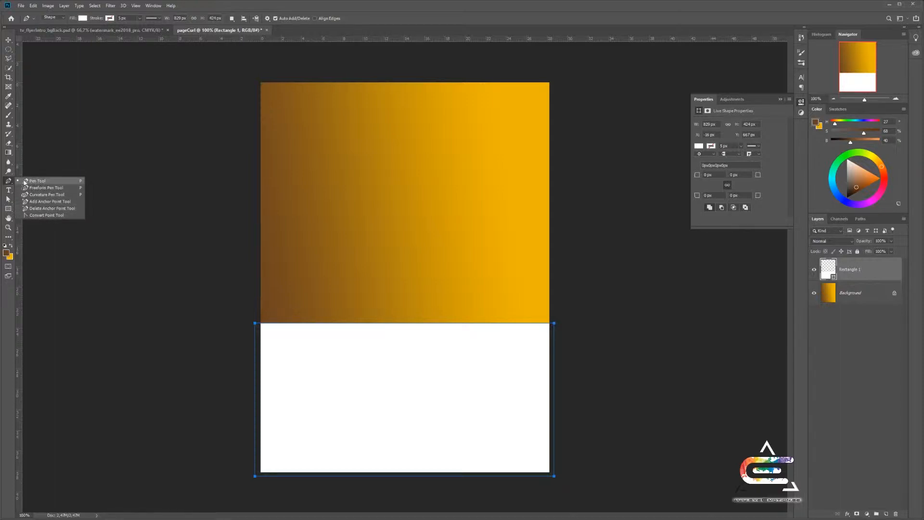
{"action": "left_click", "coordinate": [8, 200]}
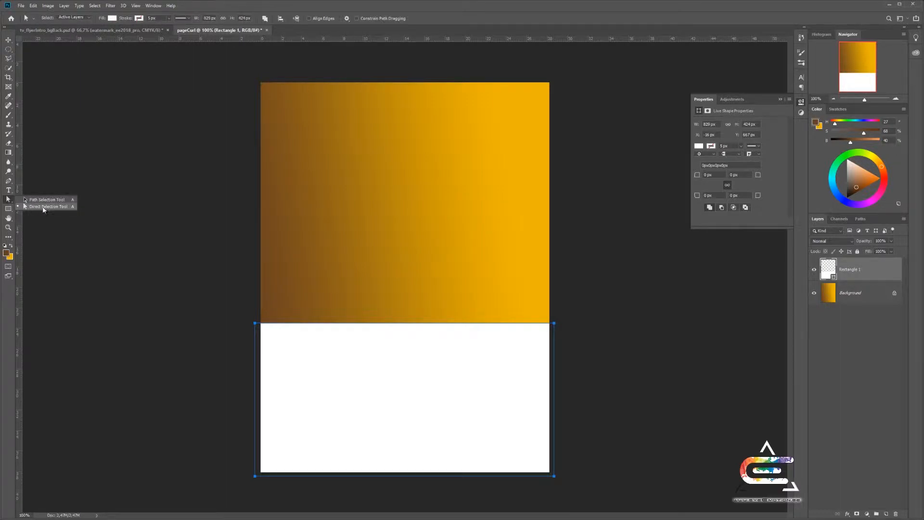
{"action": "left_click", "coordinate": [9, 182]}
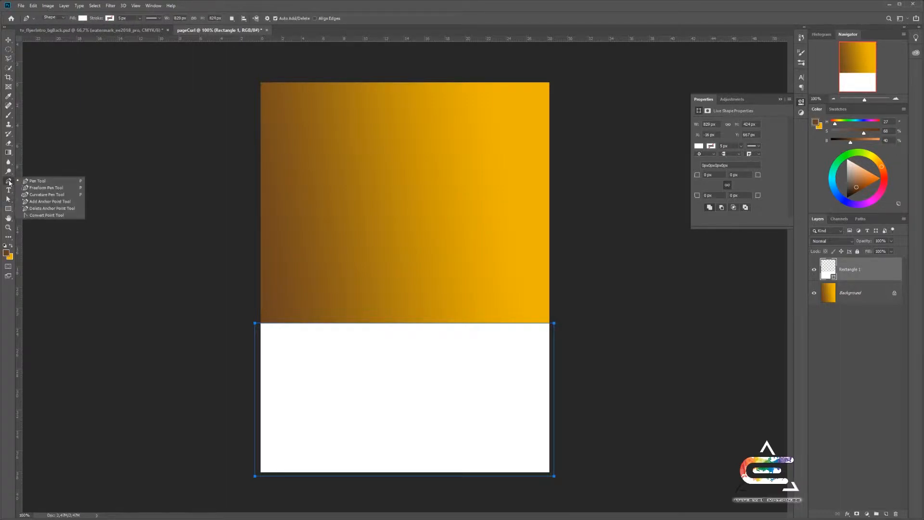
Step: With the Pen tool, pull vertical curve handles out of the white rectangle's two upper corner points
{"action": "left_click", "coordinate": [42, 183]}
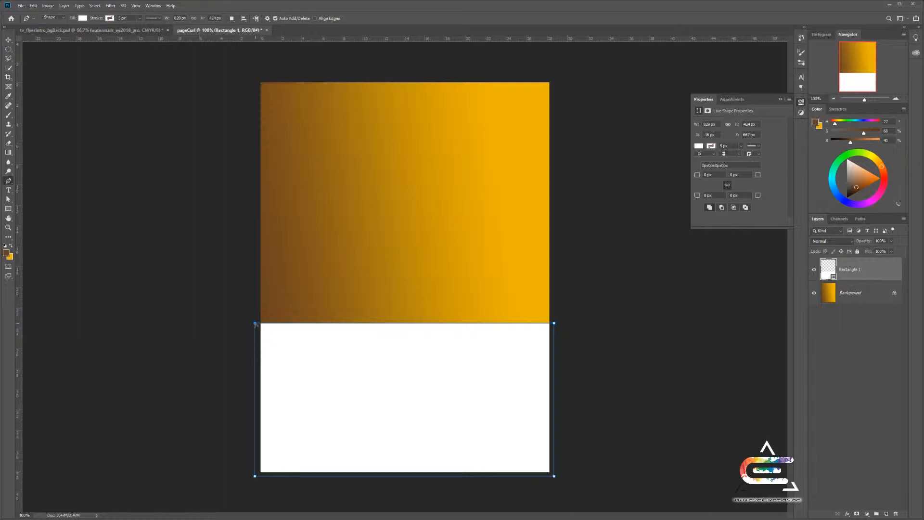
{"action": "left_click_drag", "start_coordinate": [255, 324], "coordinate": [254, 282]}
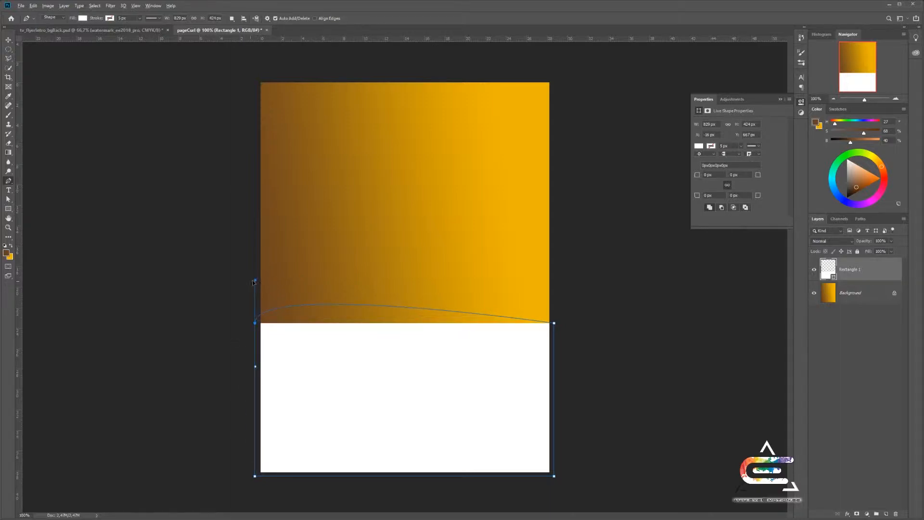
{"action": "left_click_drag", "start_coordinate": [254, 283], "coordinate": [256, 283]}
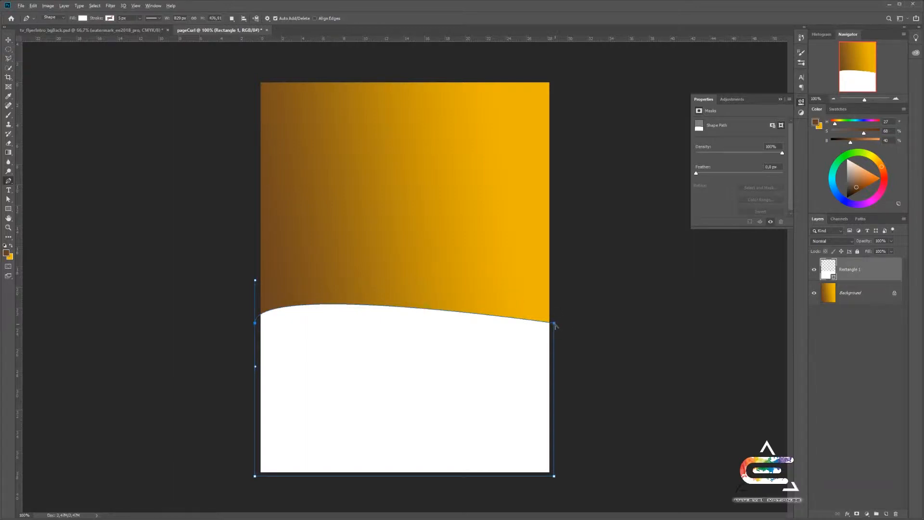
{"action": "left_click_drag", "start_coordinate": [555, 325], "coordinate": [547, 381]}
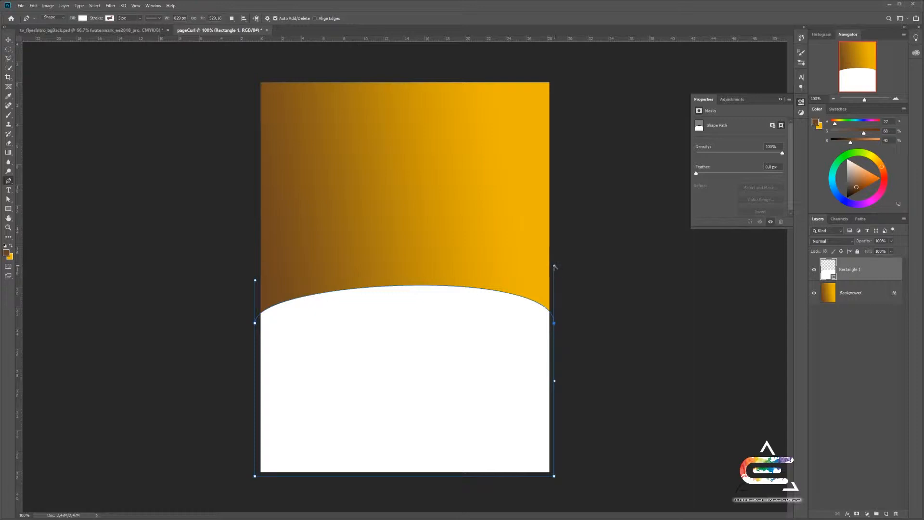
Step: Redirect the inner handles of both upper corner points downward so the rectangle's top edge bends into a smooth sag
{"action": "left_click_drag", "start_coordinate": [554, 267], "coordinate": [457, 398]}
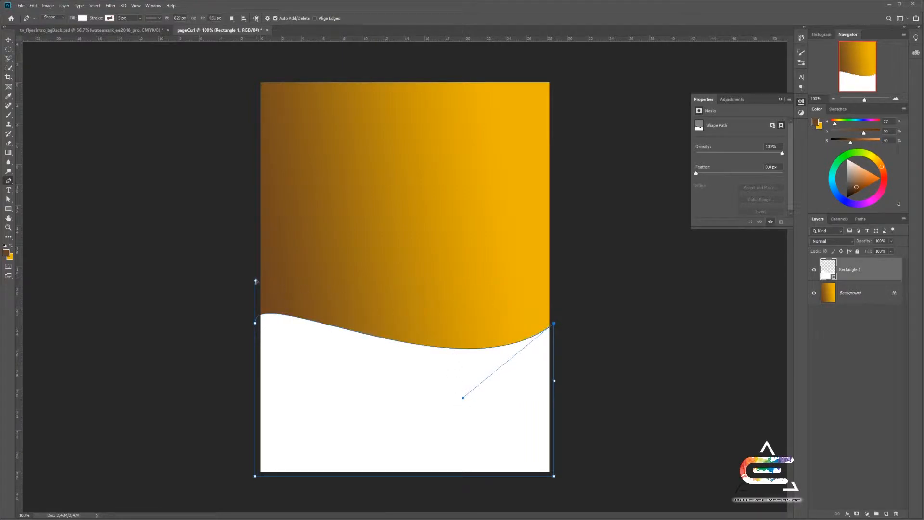
{"action": "left_click_drag", "start_coordinate": [255, 282], "coordinate": [380, 383]}
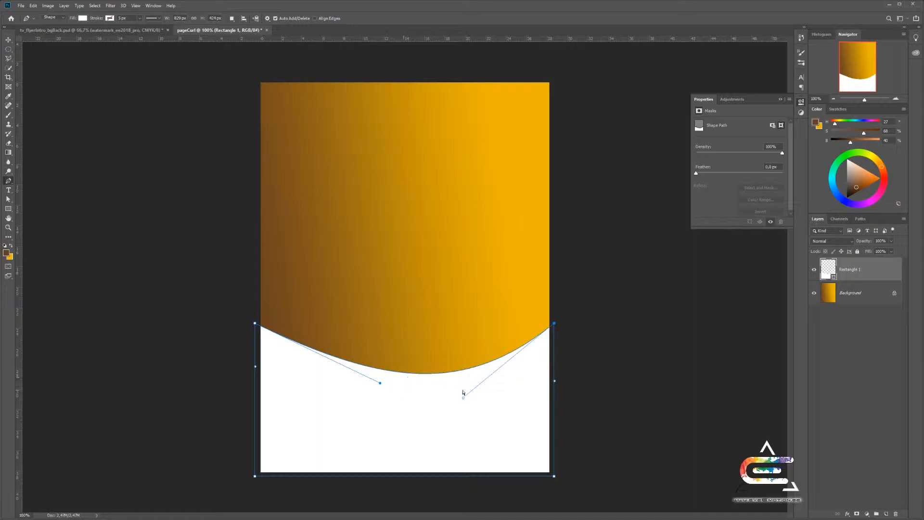
{"action": "left_click_drag", "start_coordinate": [463, 399], "coordinate": [479, 380]}
{"action": "left_click_drag", "start_coordinate": [380, 382], "coordinate": [381, 384]}
{"action": "left_click_drag", "start_coordinate": [479, 381], "coordinate": [483, 380]}
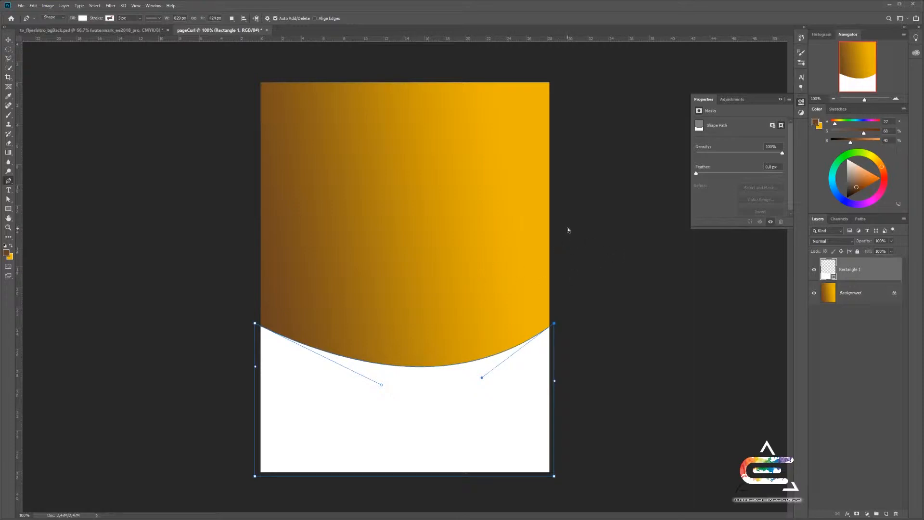
{"action": "key", "text": "Return"}
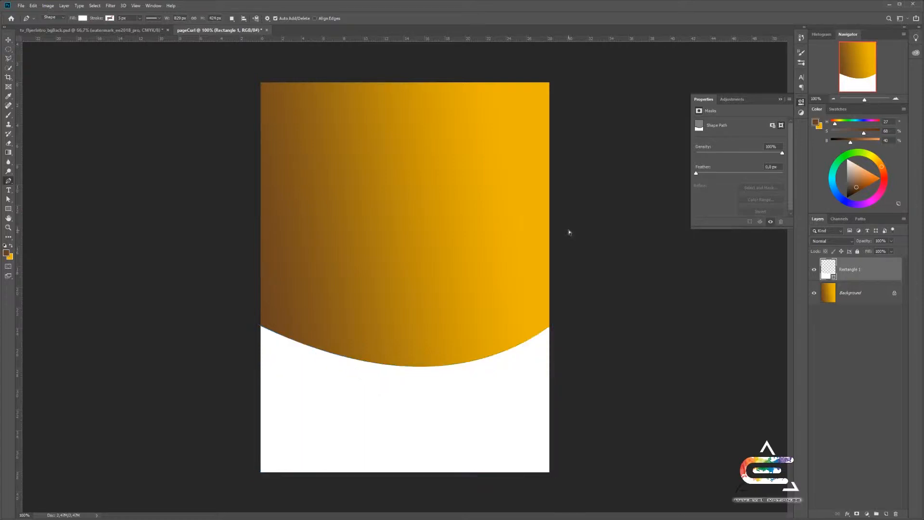
Step: Rename the white rectangle's layer as pageBehind and leave no layer selected
{"action": "double_click", "coordinate": [845, 270]}
{"action": "type", "text": "pageBehind"}
{"action": "left_click", "coordinate": [875, 330]}
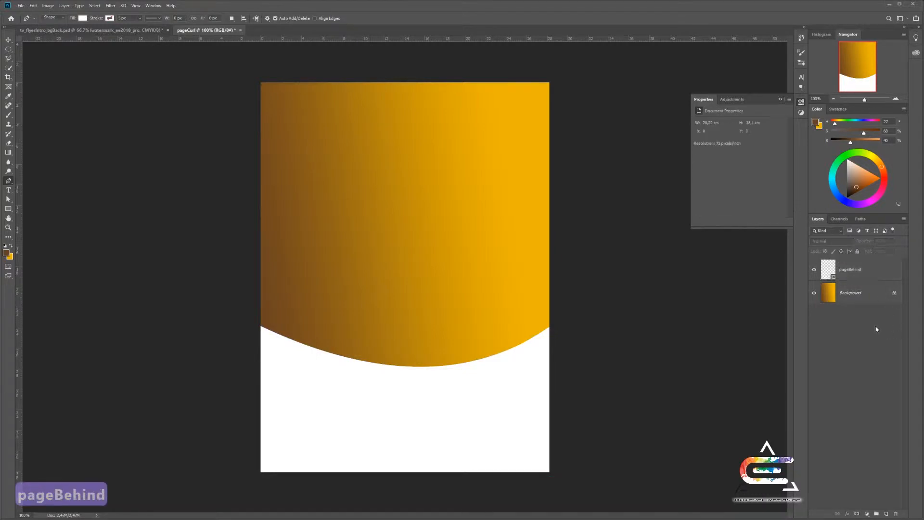
Step: Draw a closed white Pen shape that follows the curved page edge across the canvas and has a raised point above the right side
{"action": "left_click", "coordinate": [801, 102]}
{"action": "left_click", "coordinate": [897, 98]}
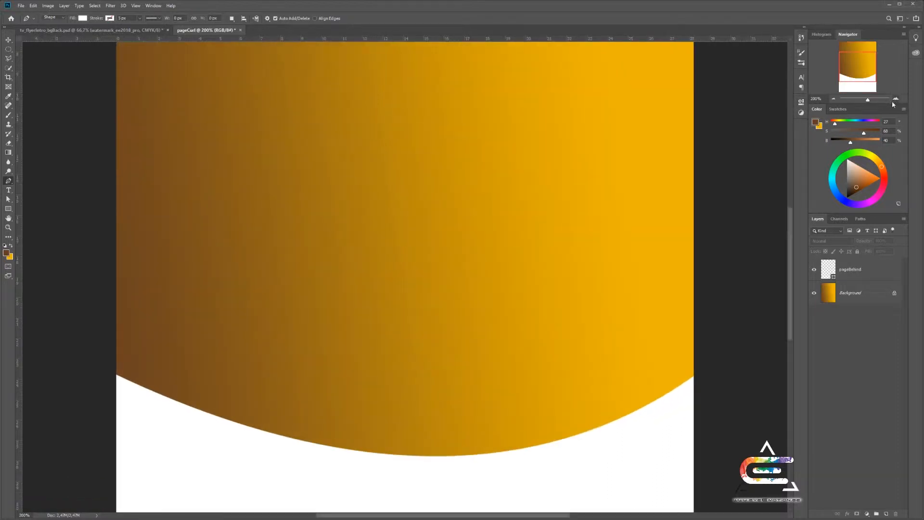
{"action": "left_click_drag", "start_coordinate": [287, 375], "coordinate": [282, 227]}
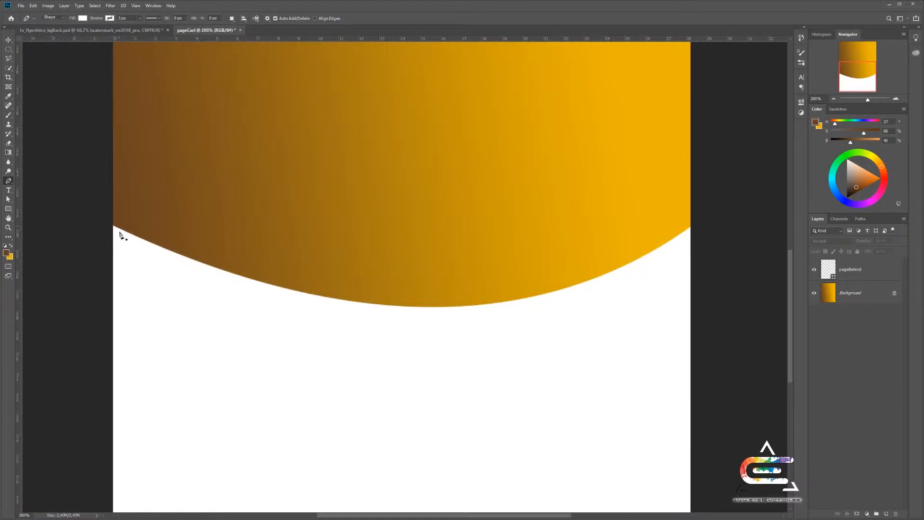
{"action": "left_click_drag", "start_coordinate": [113, 226], "coordinate": [179, 270]}
{"action": "left_click_drag", "start_coordinate": [691, 228], "coordinate": [712, 210]}
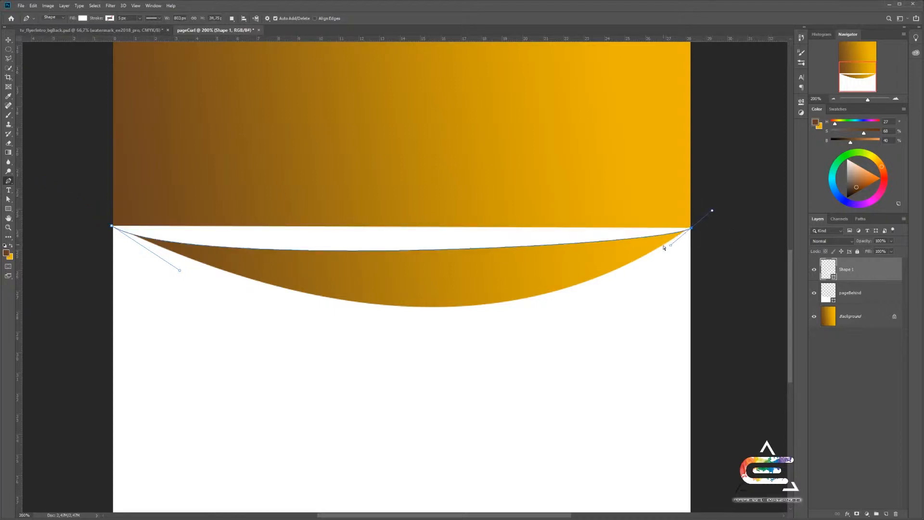
{"action": "left_click_drag", "start_coordinate": [671, 246], "coordinate": [535, 360]}
{"action": "left_click_drag", "start_coordinate": [180, 272], "coordinate": [277, 315]}
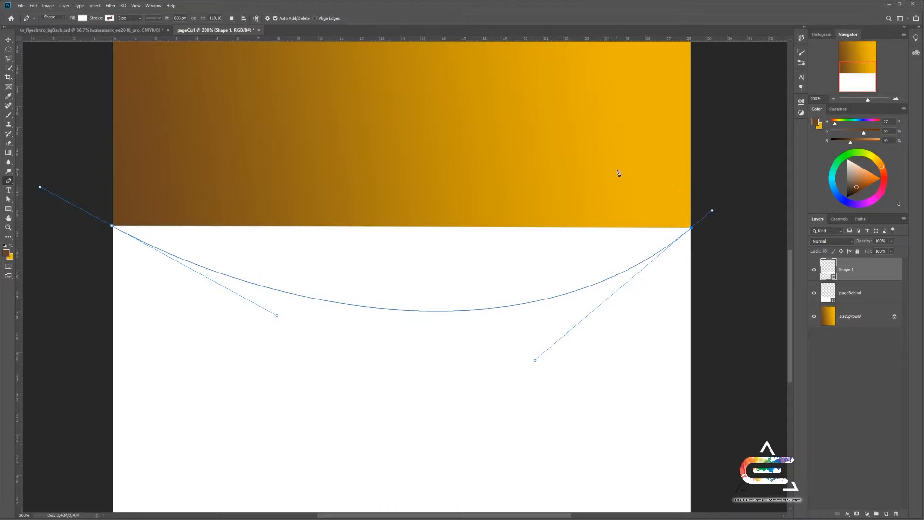
{"action": "left_click_drag", "start_coordinate": [607, 174], "coordinate": [620, 141]}
{"action": "left_click_drag", "start_coordinate": [112, 226], "coordinate": [185, 265]}
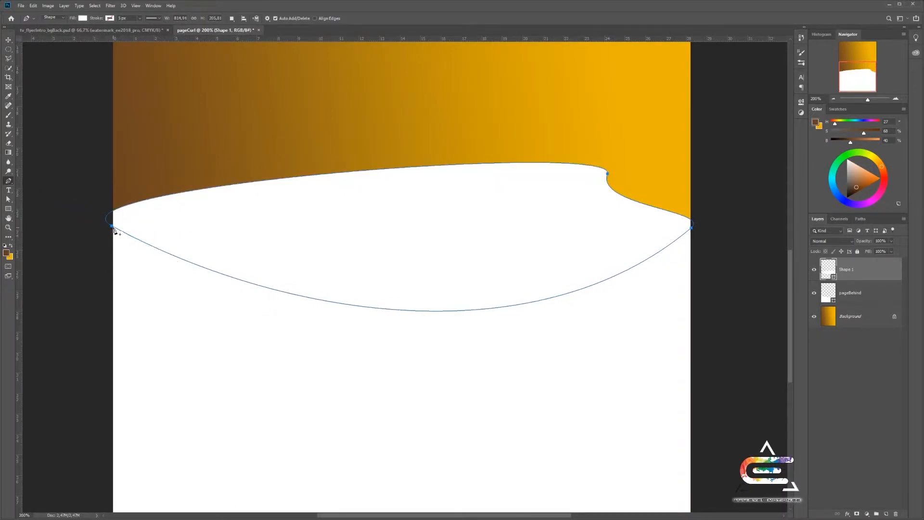
Step: Reshape the new shape's handles so its upper edge sags, rises to a sharp peak and hooks back down to the right page edge
{"action": "left_click_drag", "start_coordinate": [112, 228], "coordinate": [40, 187]}
{"action": "left_click_drag", "start_coordinate": [40, 186], "coordinate": [390, 327]}
{"action": "left_click_drag", "start_coordinate": [607, 173], "coordinate": [538, 237]}
{"action": "left_click_drag", "start_coordinate": [595, 208], "coordinate": [578, 243]}
{"action": "left_click_drag", "start_coordinate": [711, 210], "coordinate": [639, 262]}
{"action": "left_click_drag", "start_coordinate": [578, 243], "coordinate": [584, 221]}
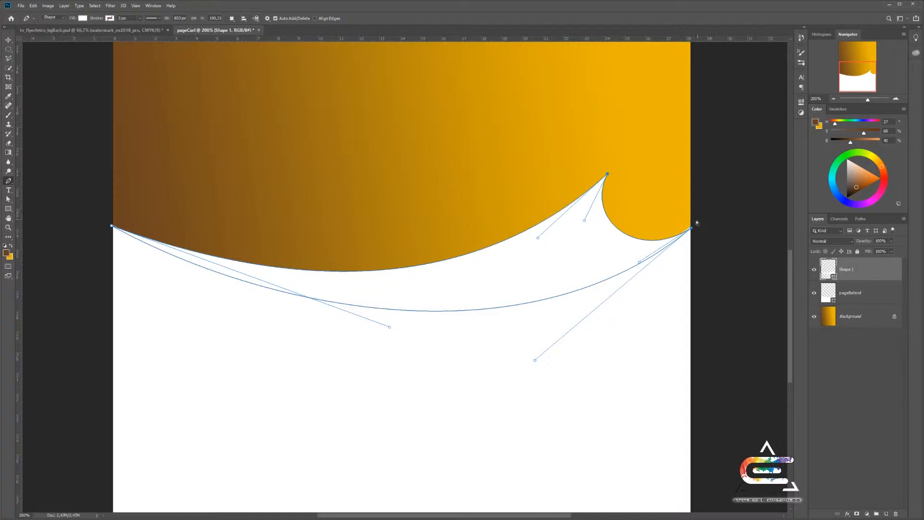
{"action": "left_click_drag", "start_coordinate": [691, 228], "coordinate": [690, 227]}
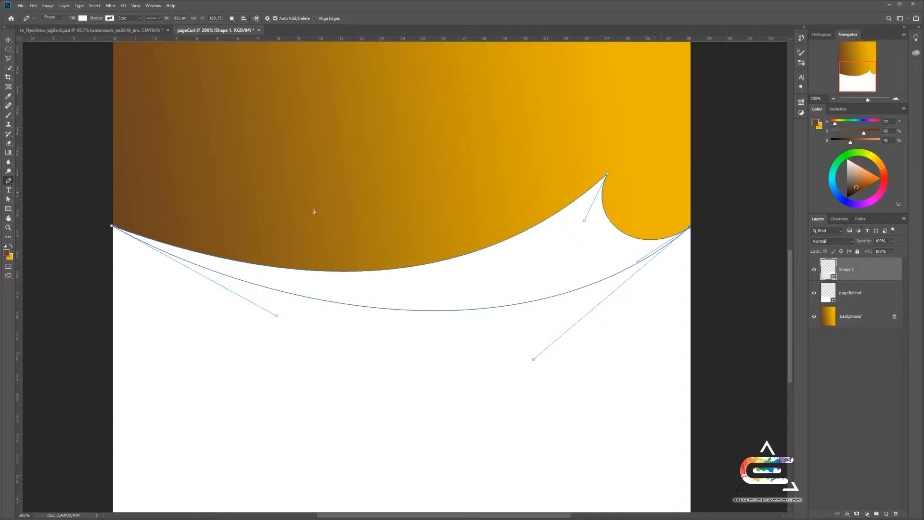
{"action": "left_click", "coordinate": [726, 250], "text": "ctrl"}
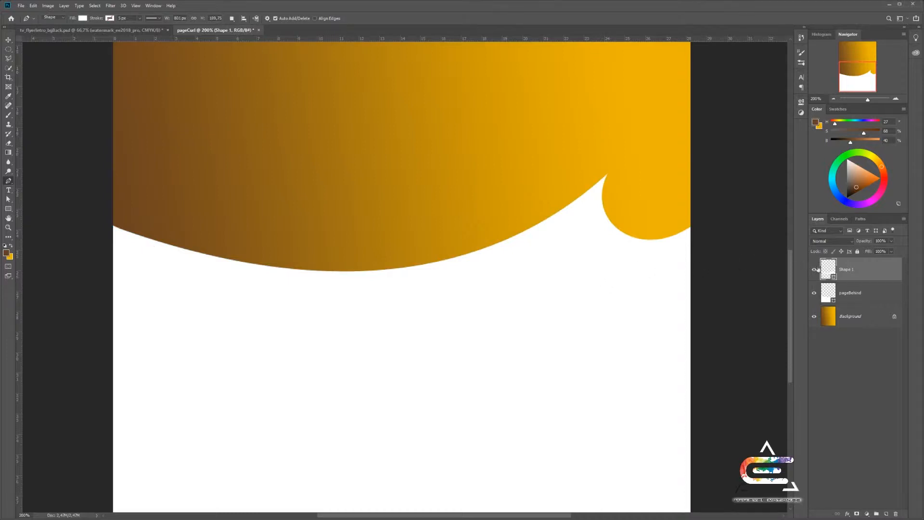
Step: Rename the new shape's layer as curl and leave no layer selected
{"action": "double_click", "coordinate": [848, 271]}
{"action": "type", "text": "curl"}
{"action": "left_click", "coordinate": [848, 352]}
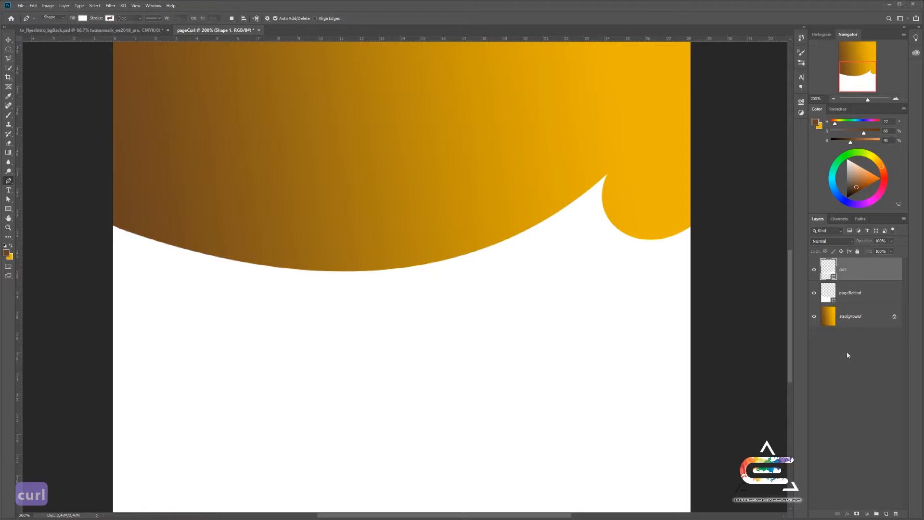
Step: Add an Inner Glow layer style to the curl layer and set its blend mode to Normal
{"action": "left_click_drag", "start_coordinate": [359, 318], "coordinate": [433, 322]}
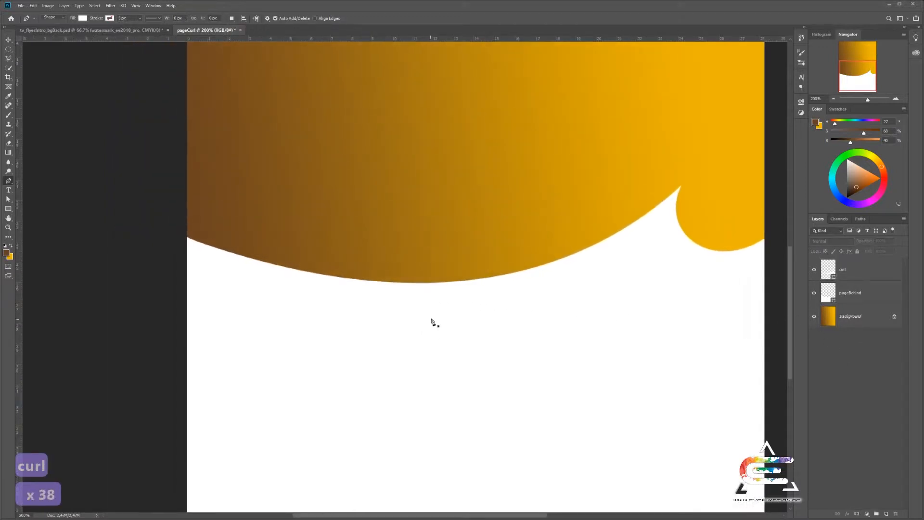
{"action": "double_click", "coordinate": [886, 271]}
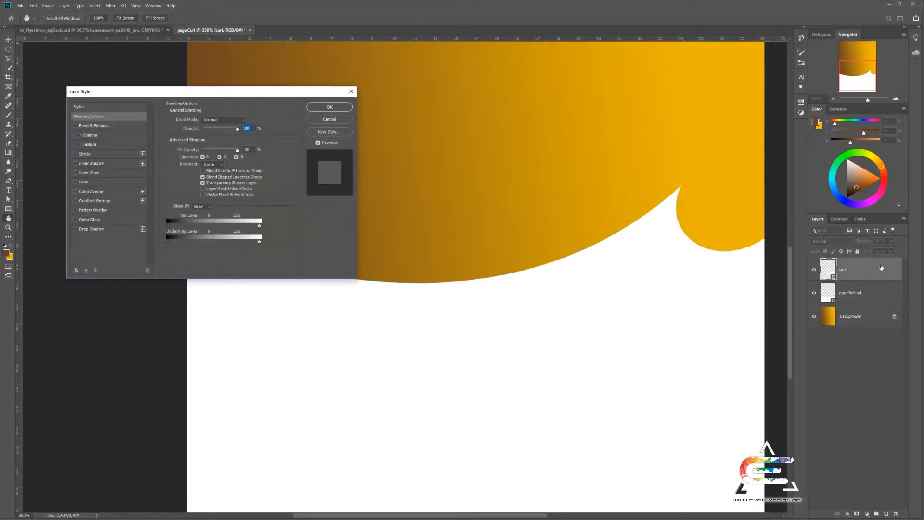
{"action": "left_click", "coordinate": [75, 173]}
{"action": "left_click", "coordinate": [90, 172]}
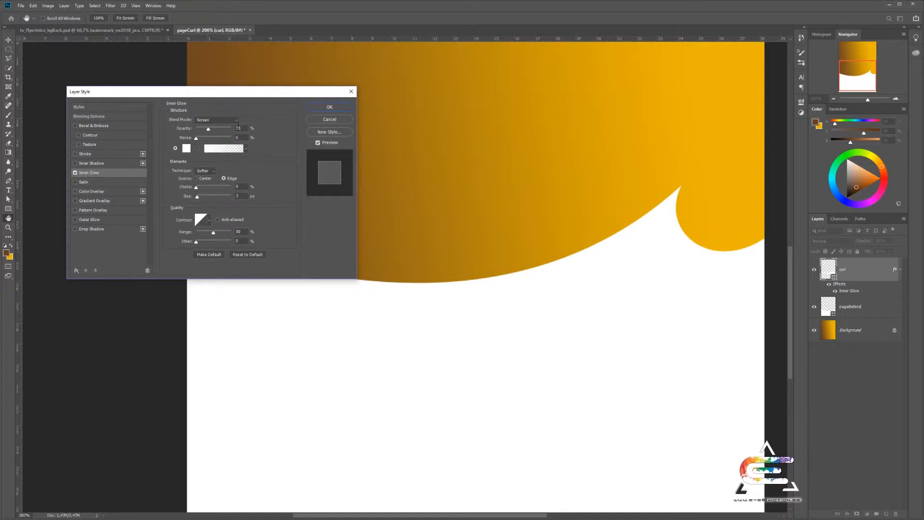
{"action": "left_click", "coordinate": [241, 121]}
{"action": "left_click", "coordinate": [234, 122]}
Step: Make the curl layer's Inner Glow black with a size of 43 px and apply the style
{"action": "left_click", "coordinate": [185, 149]}
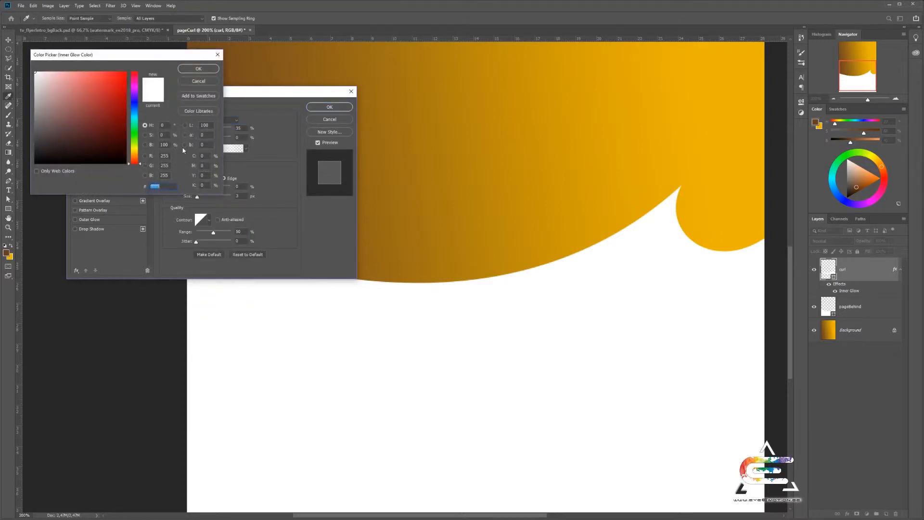
{"action": "left_click", "coordinate": [60, 164]}
{"action": "left_click", "coordinate": [199, 69]}
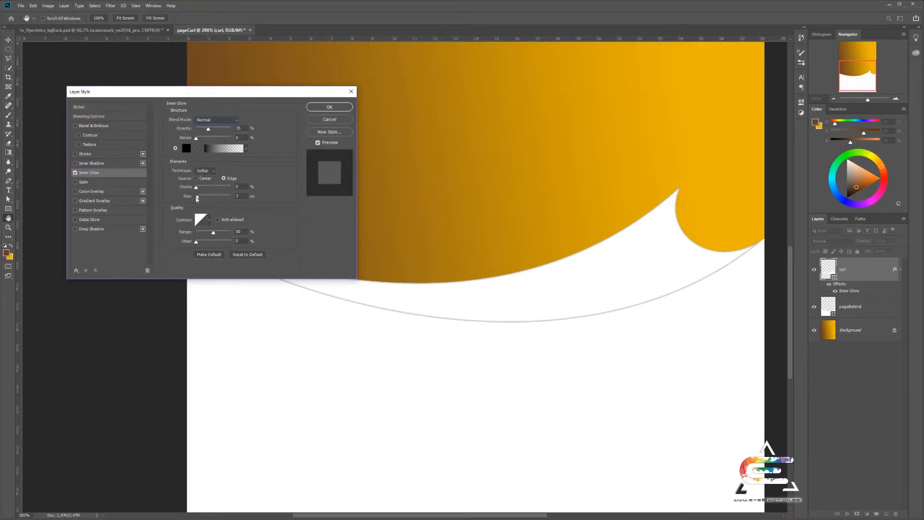
{"action": "left_click_drag", "start_coordinate": [197, 199], "coordinate": [204, 201]}
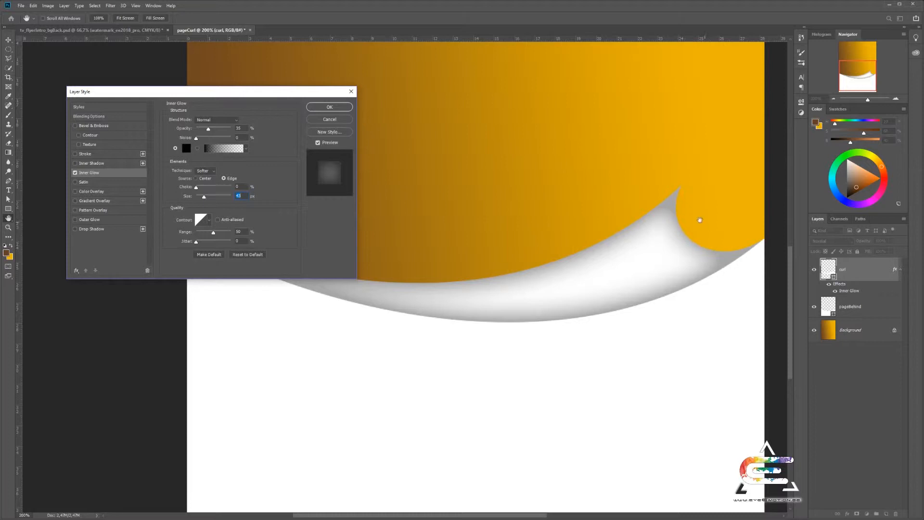
{"action": "left_click", "coordinate": [328, 107]}
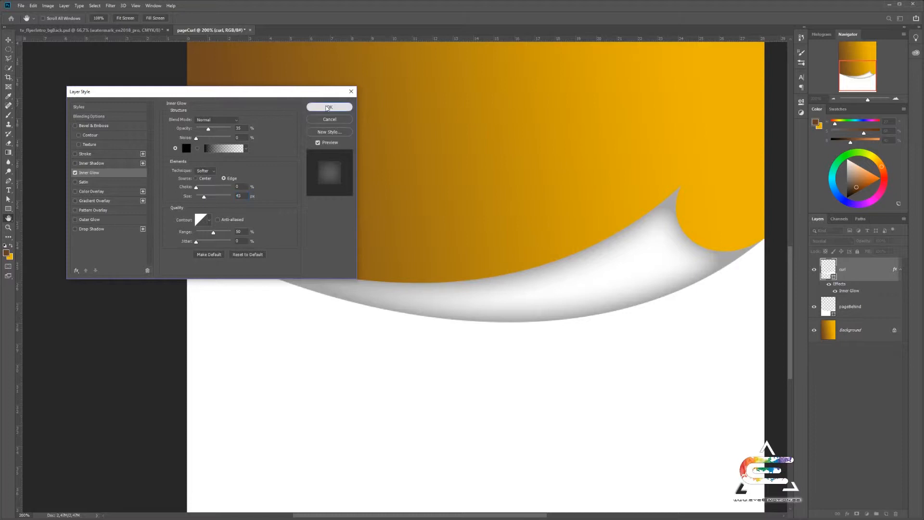
Step: Duplicate the curl layer with its effect and delete the Inner Glow from the original curl layer
{"action": "key", "text": "p"}
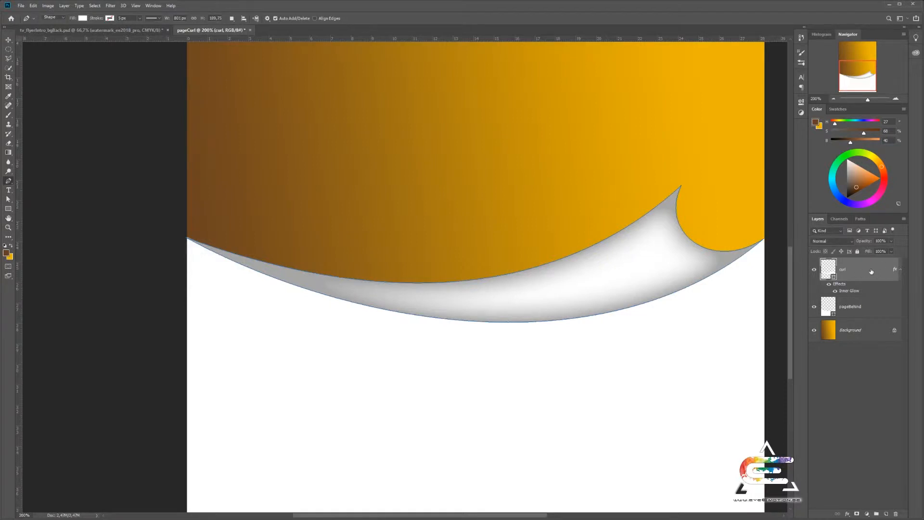
{"action": "left_click_drag", "start_coordinate": [869, 270], "coordinate": [886, 511]}
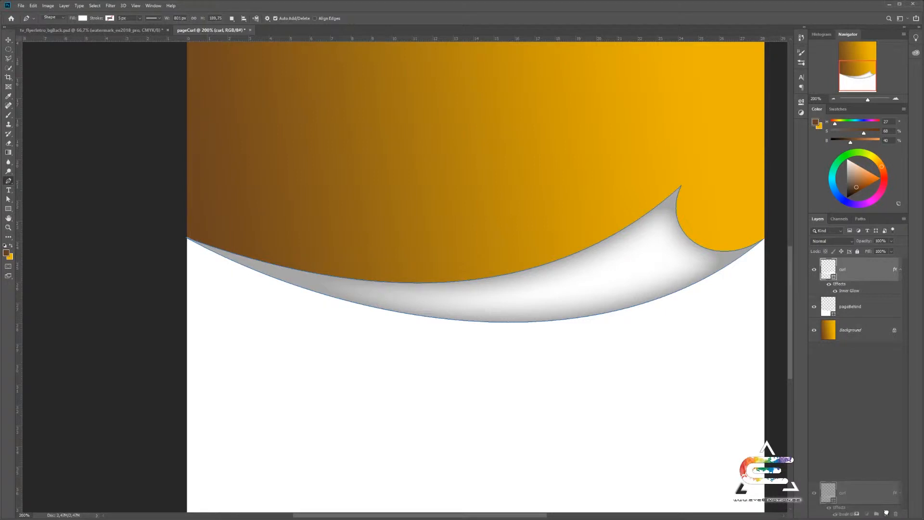
{"action": "left_click_drag", "start_coordinate": [887, 513], "coordinate": [888, 512]}
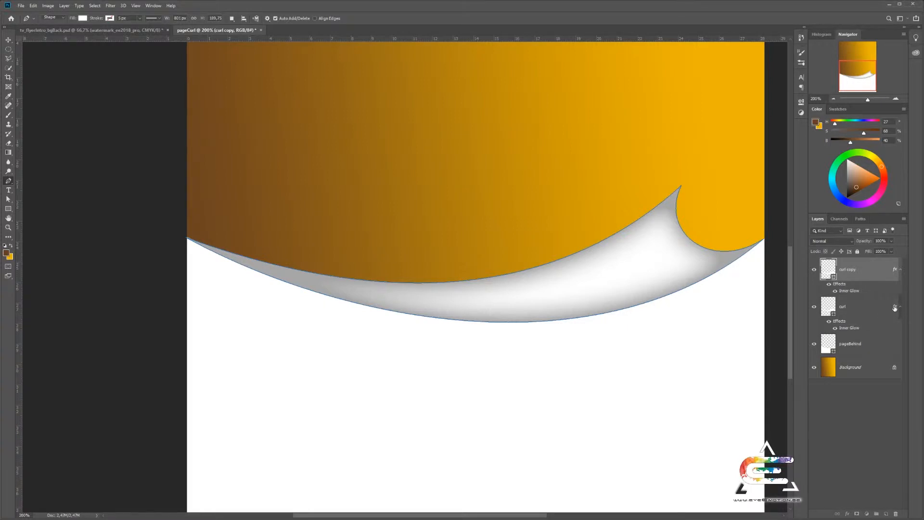
{"action": "left_click_drag", "start_coordinate": [894, 309], "coordinate": [896, 513]}
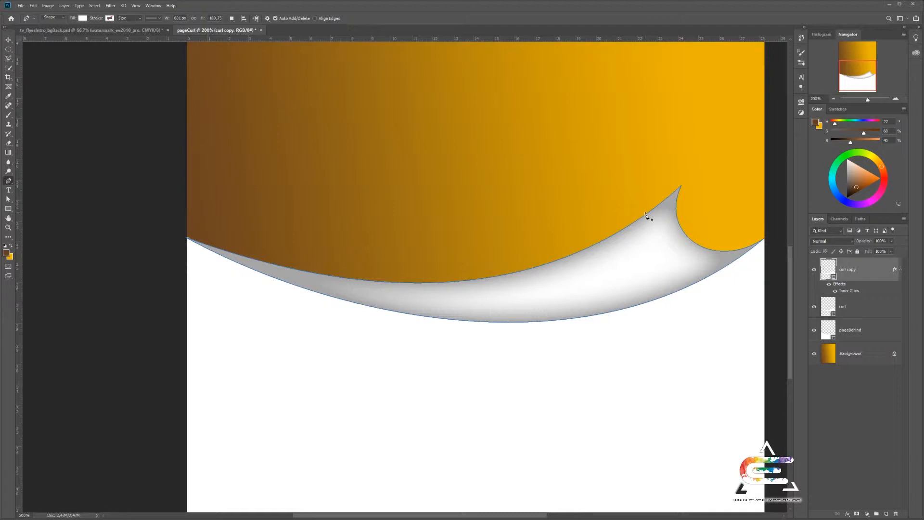
Step: Reshape the curl copy path's handles at the peak and right page edge so its right end bulges outward into a rounded lobe
{"action": "left_click_drag", "start_coordinate": [635, 246], "coordinate": [566, 267]}
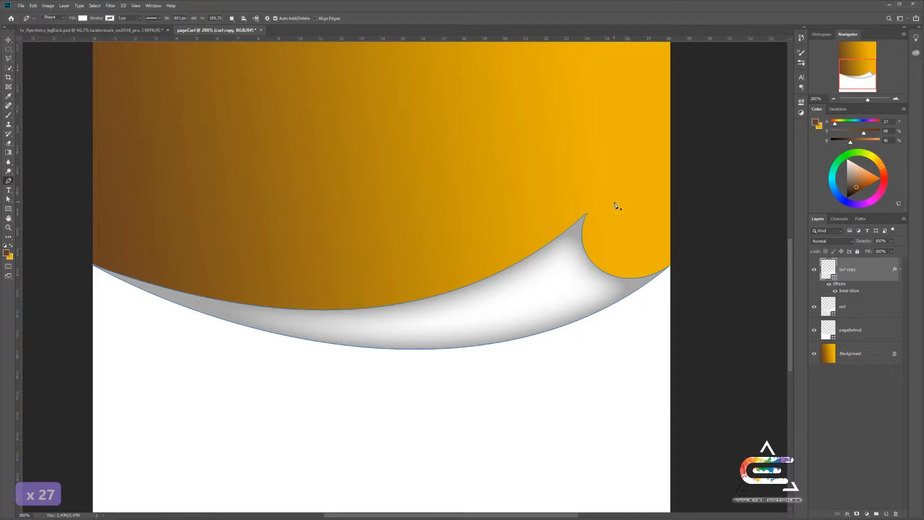
{"action": "left_click", "coordinate": [587, 215], "text": "ctrl"}
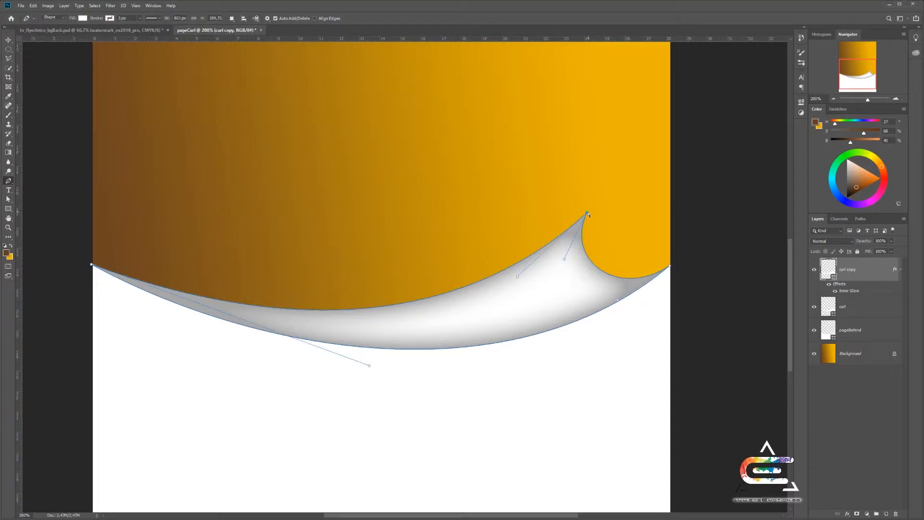
{"action": "left_click_drag", "start_coordinate": [565, 262], "coordinate": [650, 166]}
{"action": "left_click_drag", "start_coordinate": [619, 302], "coordinate": [707, 212]}
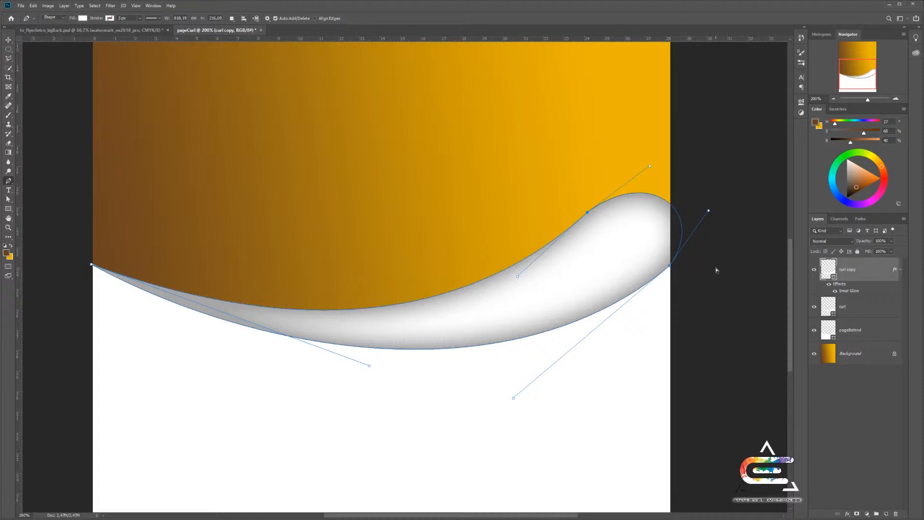
{"action": "key", "text": "Return"}
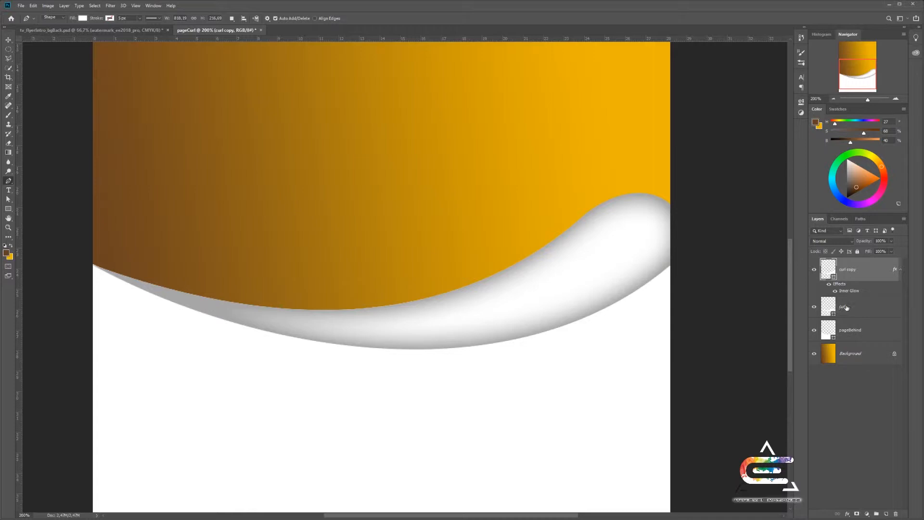
Step: Clip the curl copy layer to the curl layer and leave the curl copy selected without its path active
{"action": "left_click", "coordinate": [861, 308]}
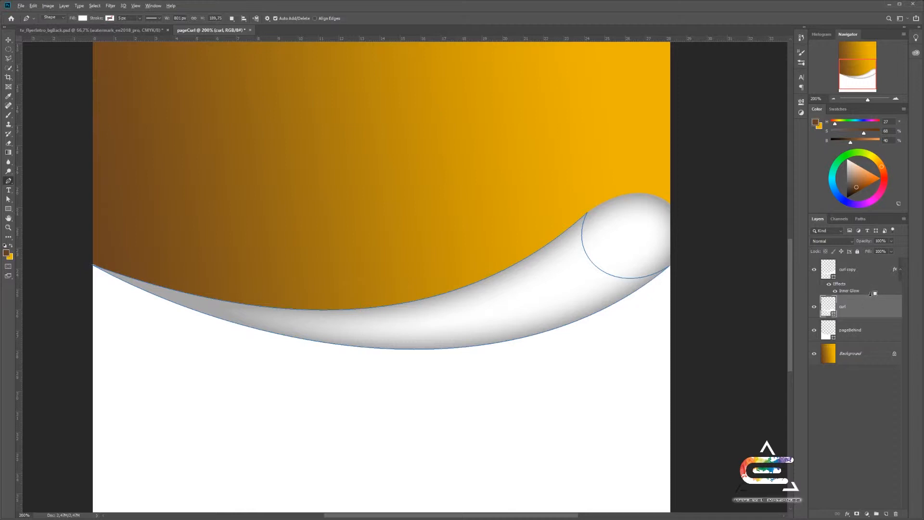
{"action": "left_click", "coordinate": [870, 293], "text": "alt"}
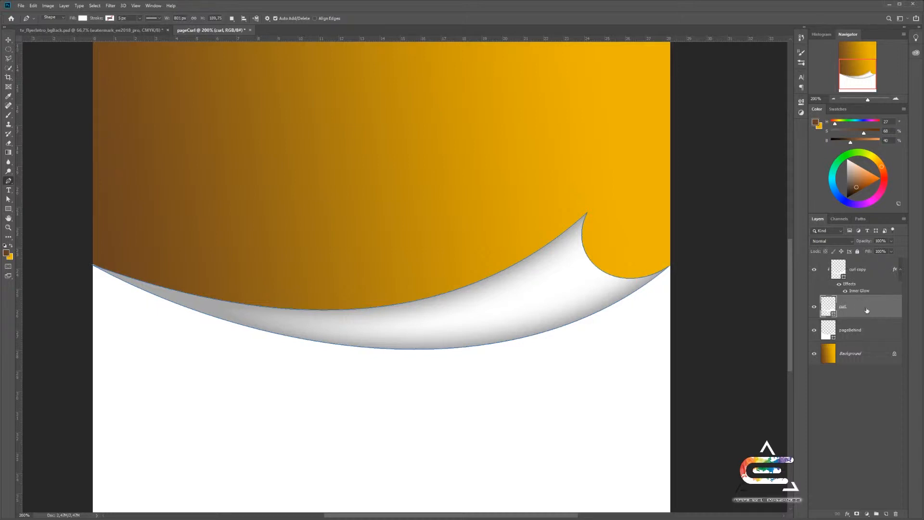
{"action": "left_click", "coordinate": [872, 269]}
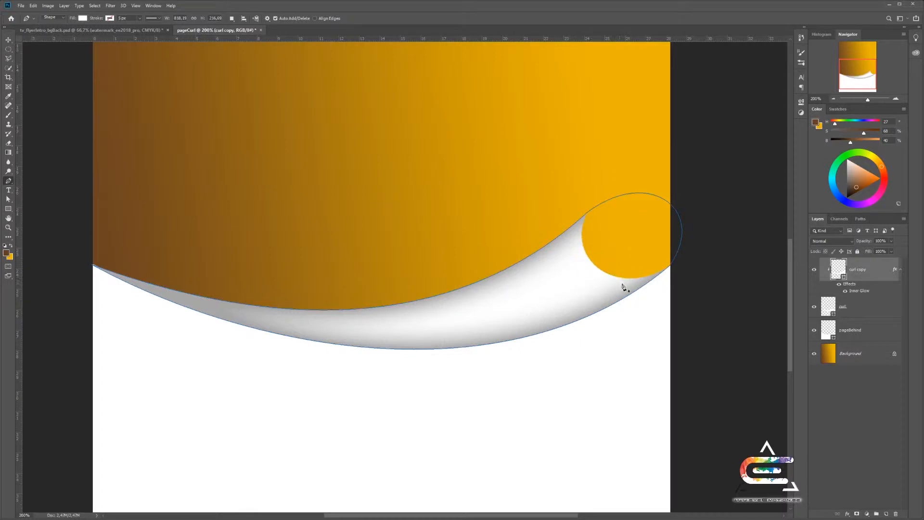
{"action": "left_click", "coordinate": [740, 300], "text": "ctrl"}
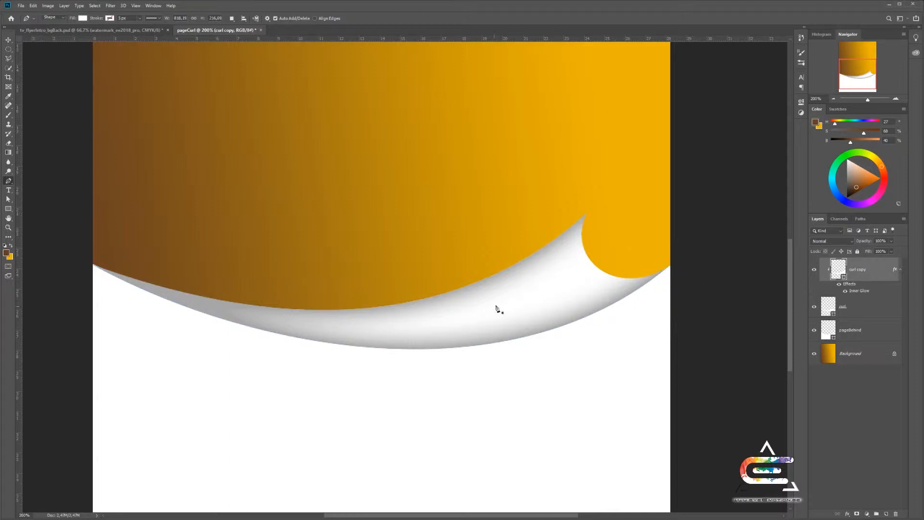
Step: Soften the curl copy layer's Inner Glow to about 14% opacity with a size of about 32 px
{"action": "left_click_drag", "start_coordinate": [458, 311], "coordinate": [536, 342]}
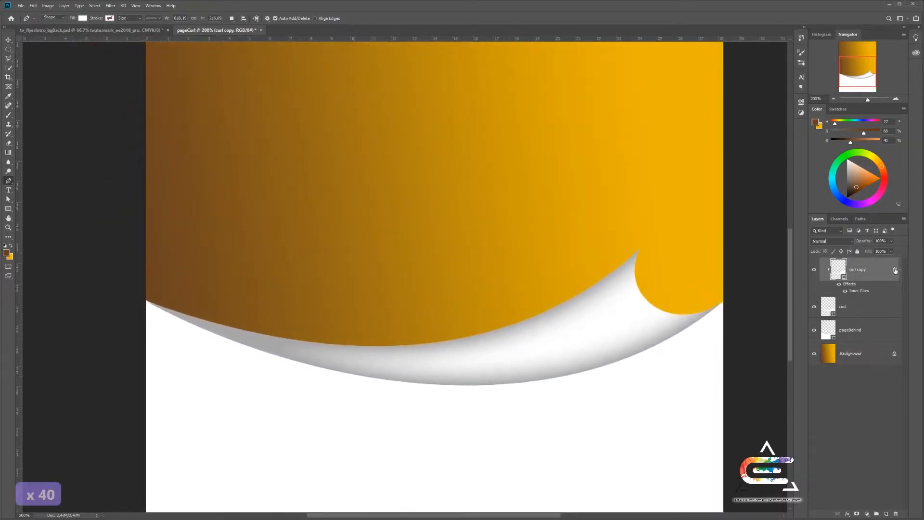
{"action": "double_click", "coordinate": [895, 271]}
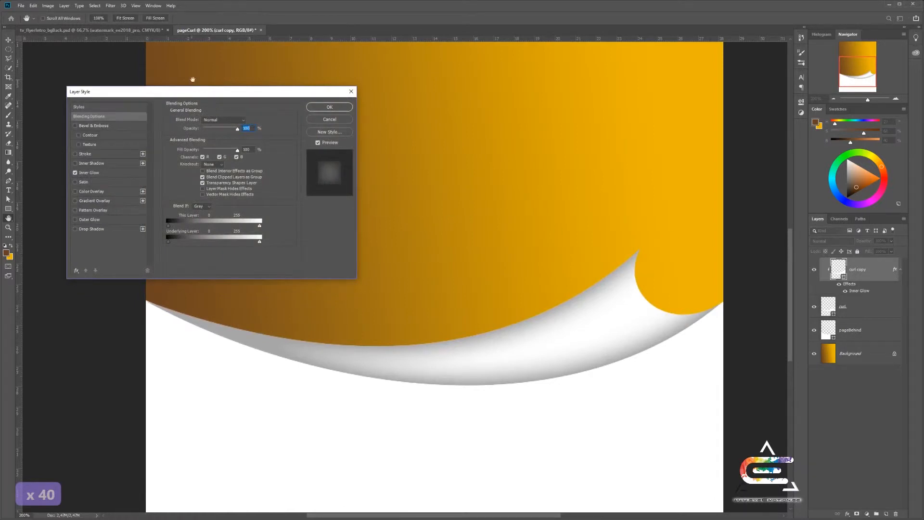
{"action": "left_click_drag", "start_coordinate": [206, 94], "coordinate": [194, 89]}
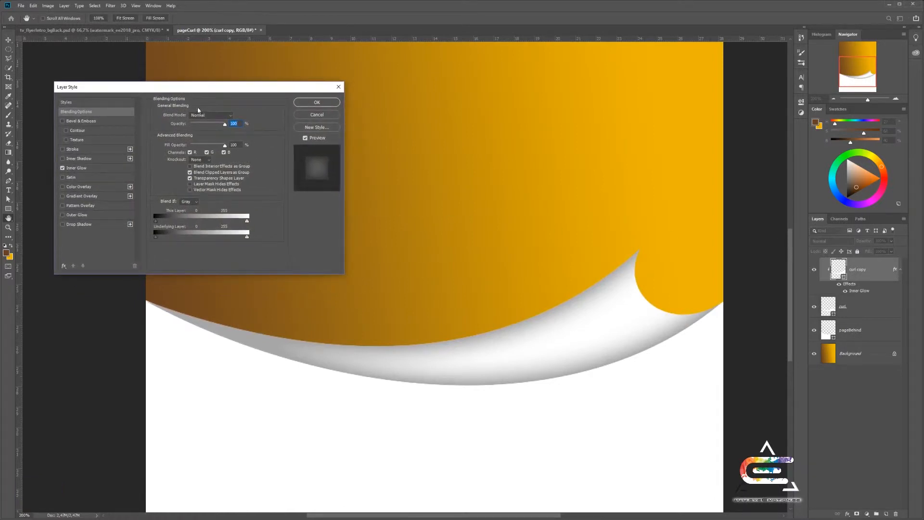
{"action": "left_click", "coordinate": [77, 168]}
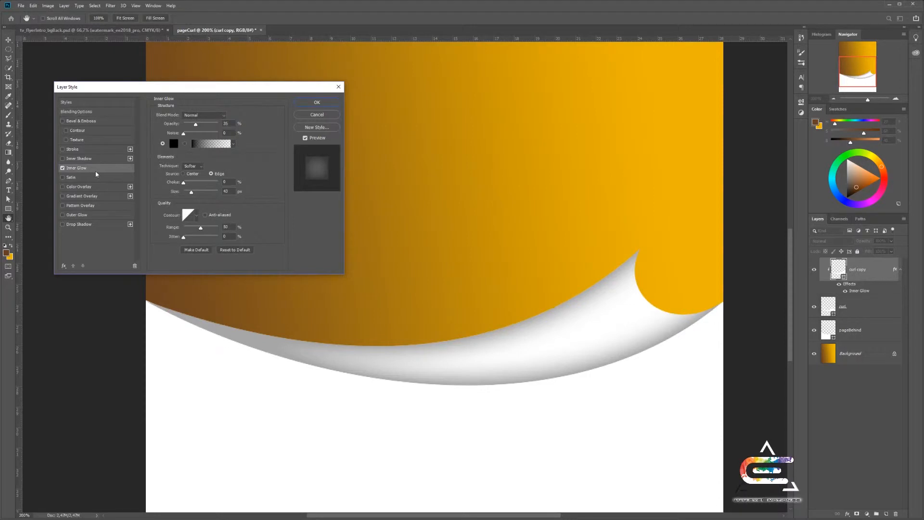
{"action": "left_click_drag", "start_coordinate": [195, 126], "coordinate": [188, 126]}
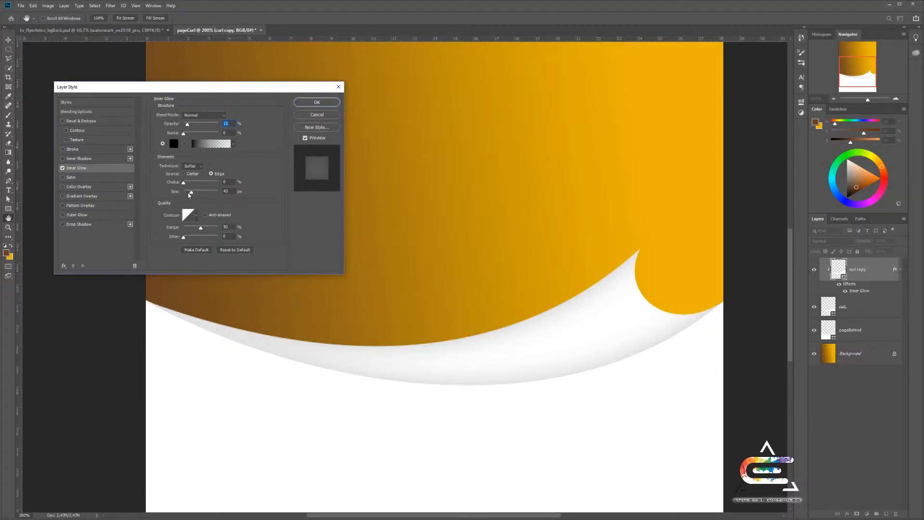
{"action": "left_click_drag", "start_coordinate": [191, 194], "coordinate": [189, 193]}
{"action": "left_click_drag", "start_coordinate": [188, 127], "coordinate": [190, 126]}
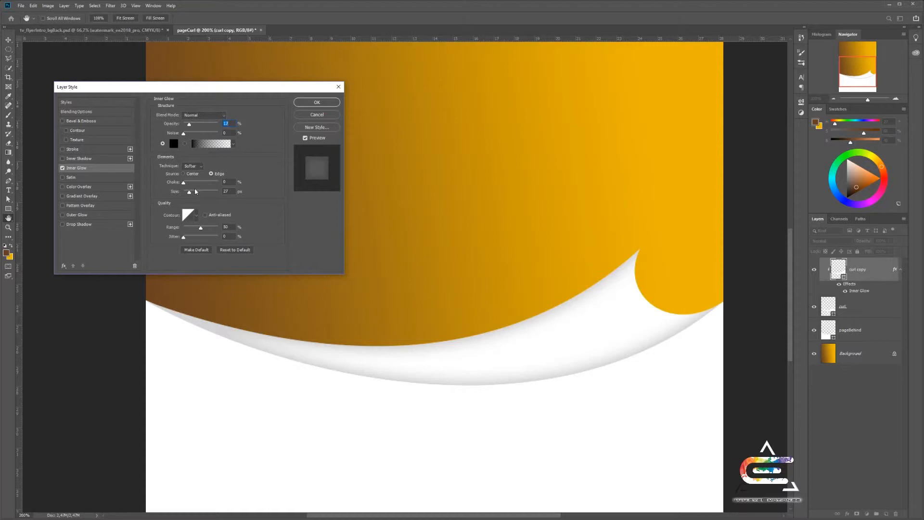
{"action": "left_click_drag", "start_coordinate": [190, 194], "coordinate": [188, 194]}
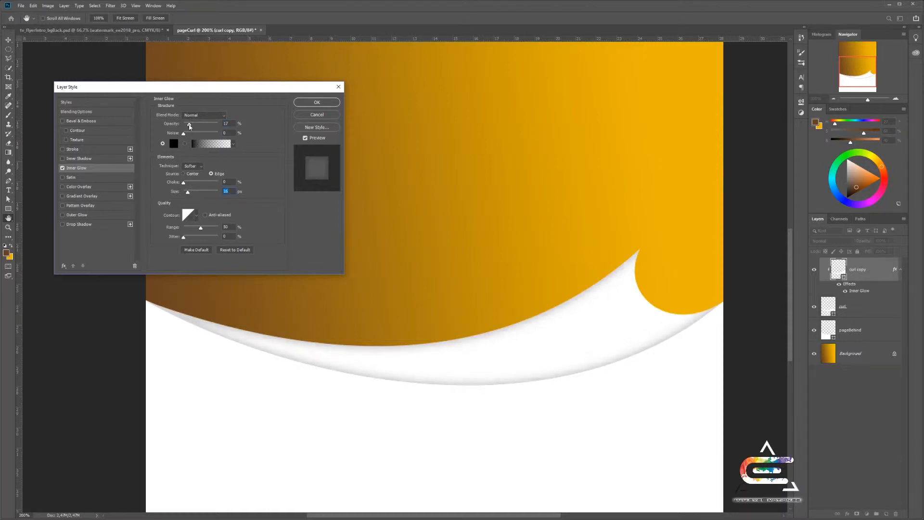
{"action": "left_click_drag", "start_coordinate": [188, 194], "coordinate": [190, 194]}
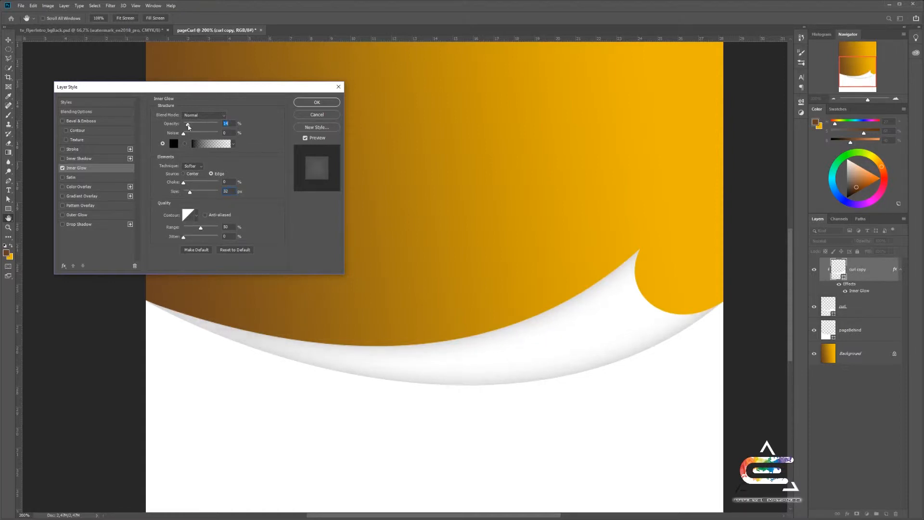
{"action": "left_click_drag", "start_coordinate": [188, 127], "coordinate": [188, 128]}
Step: Add an Inner Shadow to curl copy, reset it to default, set the distance to 11 px and angle it onto the curl's lower edge
{"action": "left_click", "coordinate": [73, 159]}
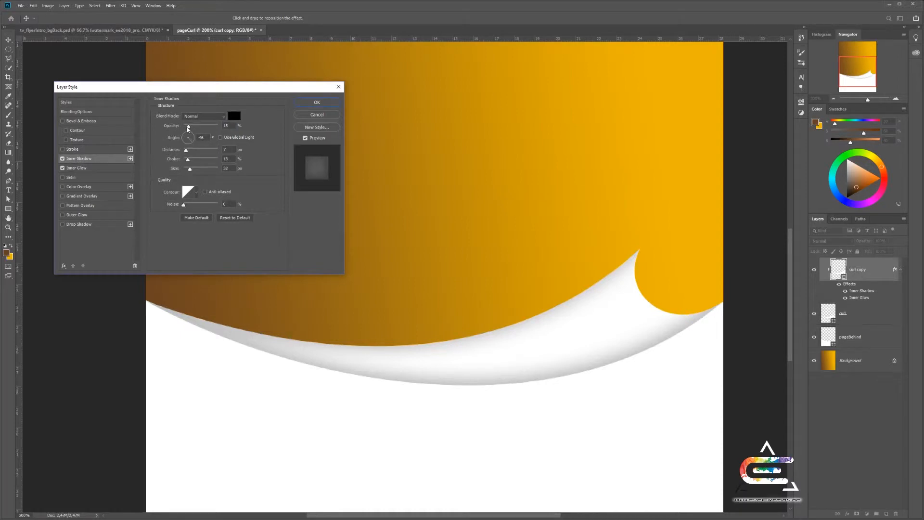
{"action": "left_click", "coordinate": [226, 217]}
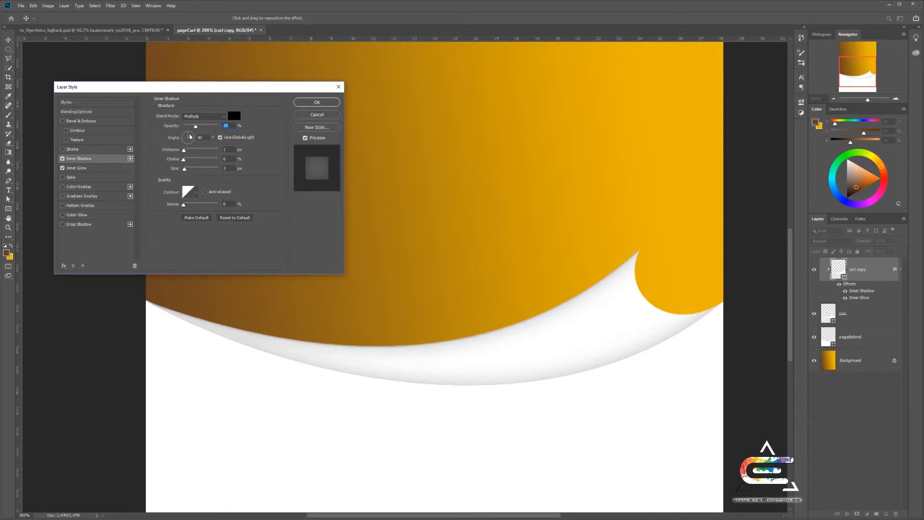
{"action": "left_click_drag", "start_coordinate": [183, 151], "coordinate": [187, 153]}
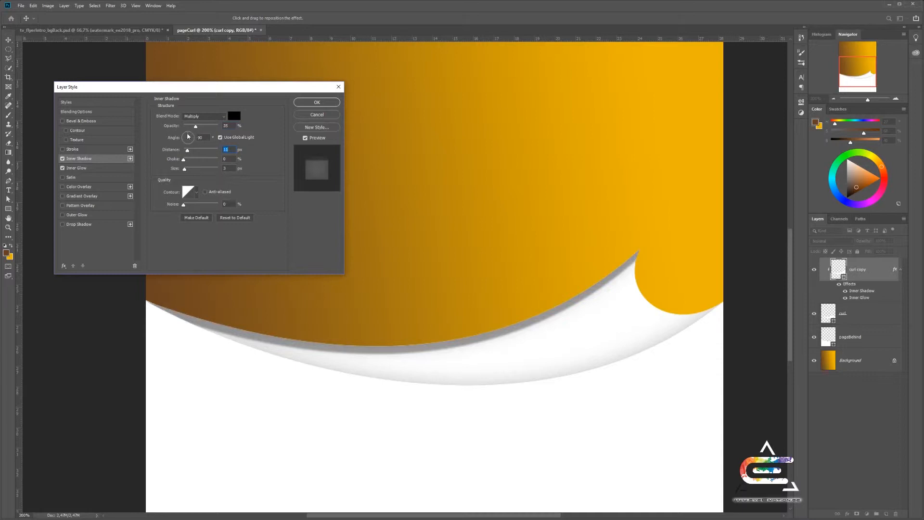
{"action": "left_click_drag", "start_coordinate": [191, 137], "coordinate": [192, 141]}
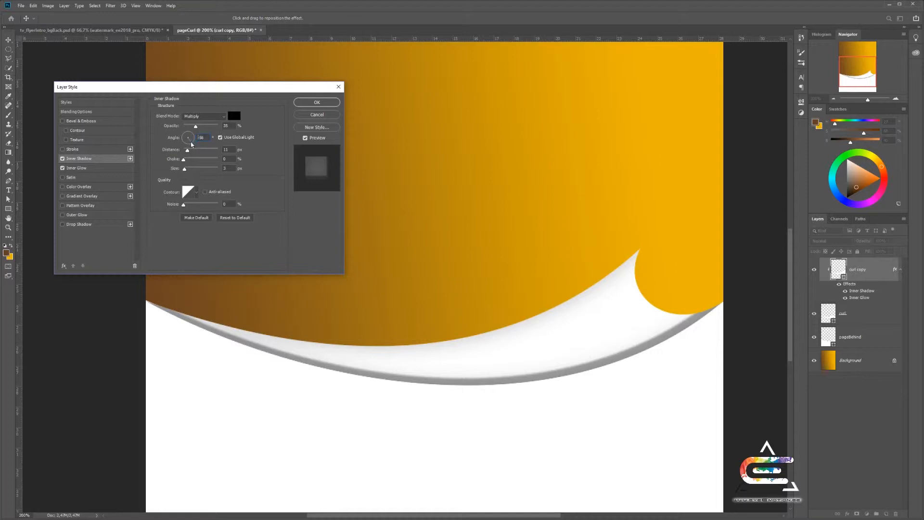
{"action": "left_click_drag", "start_coordinate": [191, 143], "coordinate": [193, 145]}
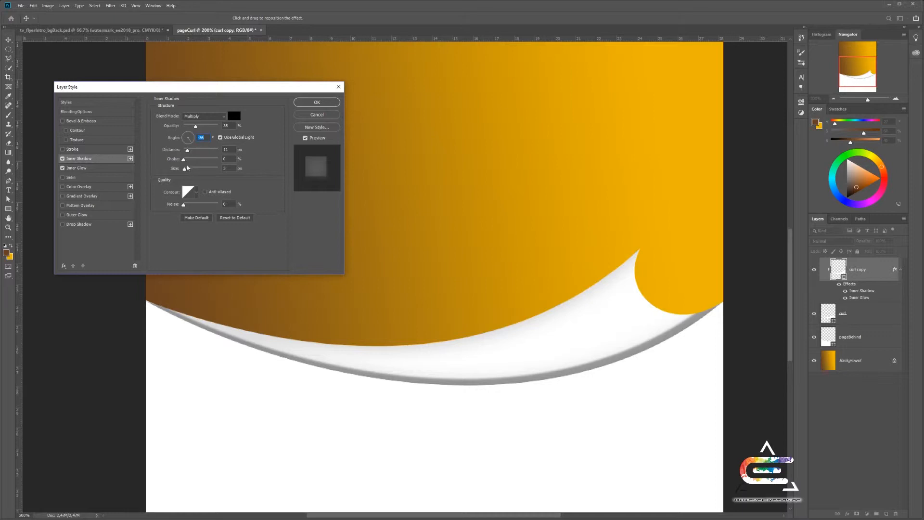
Step: Set the Inner Shadow's size to 32 px, distance to 7 px and opacity to about 24%, and apply the layer style
{"action": "left_click_drag", "start_coordinate": [184, 169], "coordinate": [191, 171]}
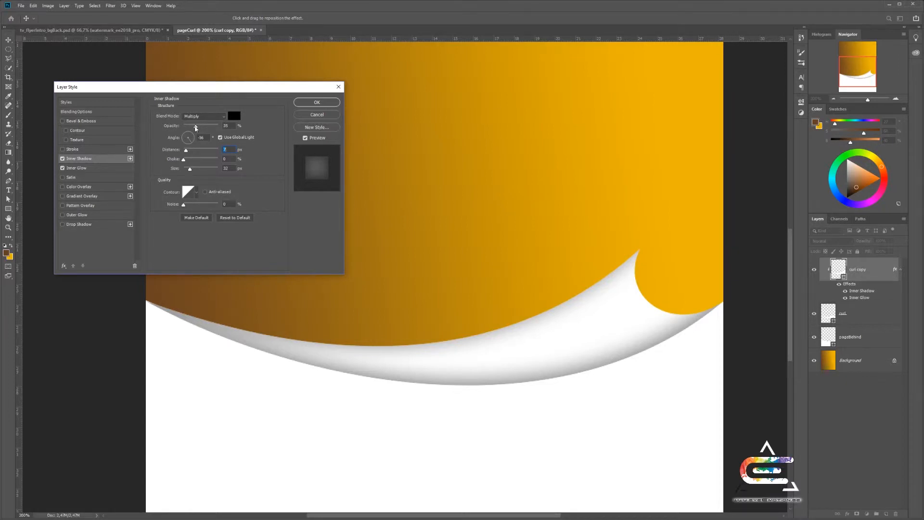
{"action": "left_click_drag", "start_coordinate": [196, 127], "coordinate": [192, 129]}
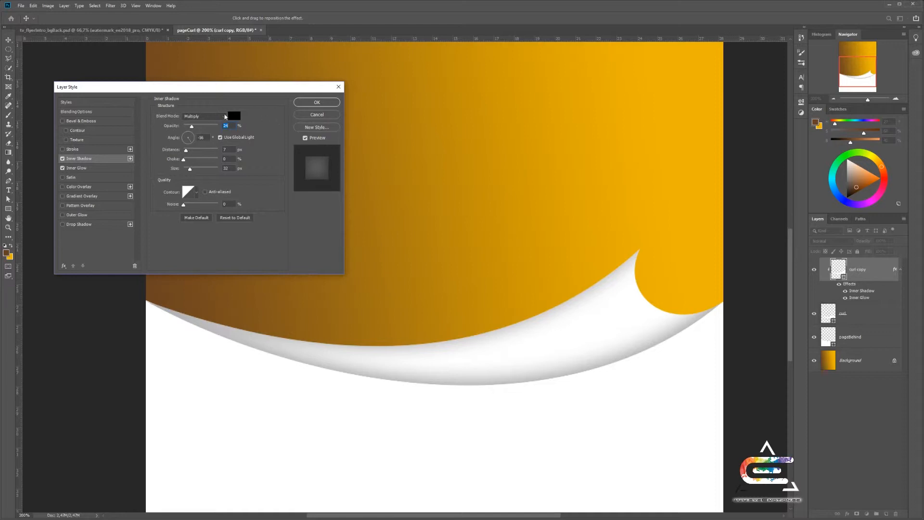
{"action": "left_click", "coordinate": [319, 103]}
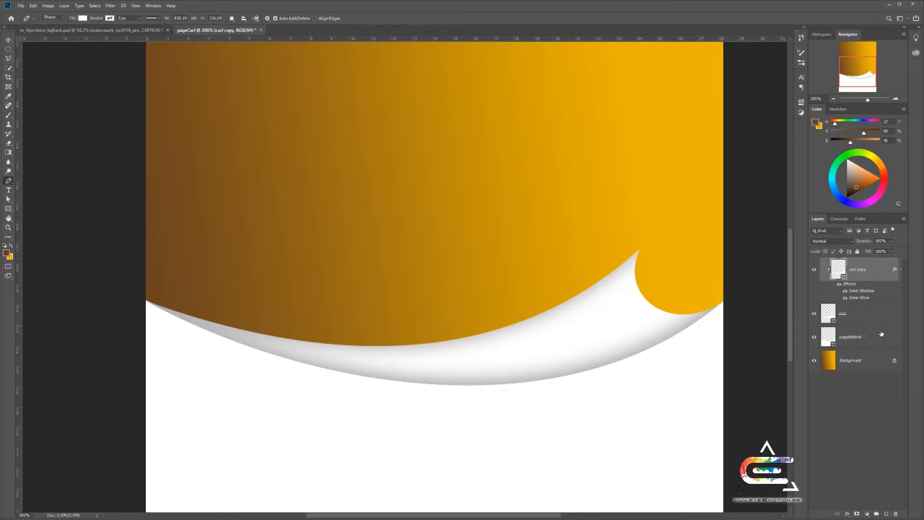
Step: Load the pageBehind layer's outline as a selection and invert it to cover the area above the page
{"action": "left_click", "coordinate": [827, 346], "text": "ctrl"}
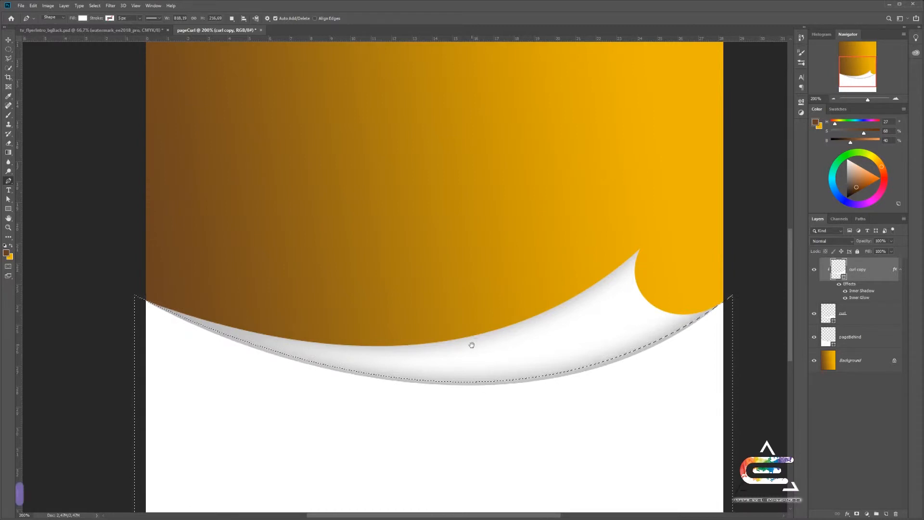
{"action": "key", "text": "ctrl+d"}
{"action": "left_click_drag", "start_coordinate": [470, 345], "coordinate": [452, 219]}
{"action": "key", "text": "ctrl+shift+d"}
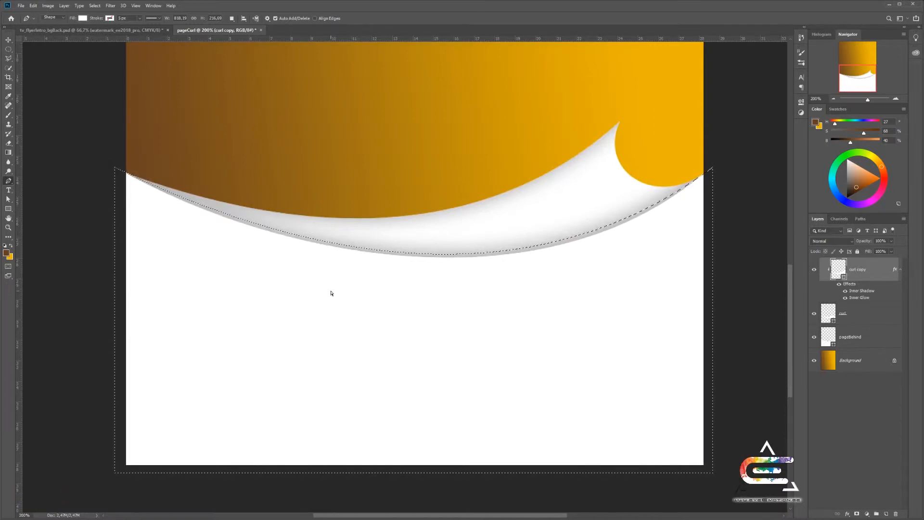
{"action": "key", "text": "ctrl+shift+i"}
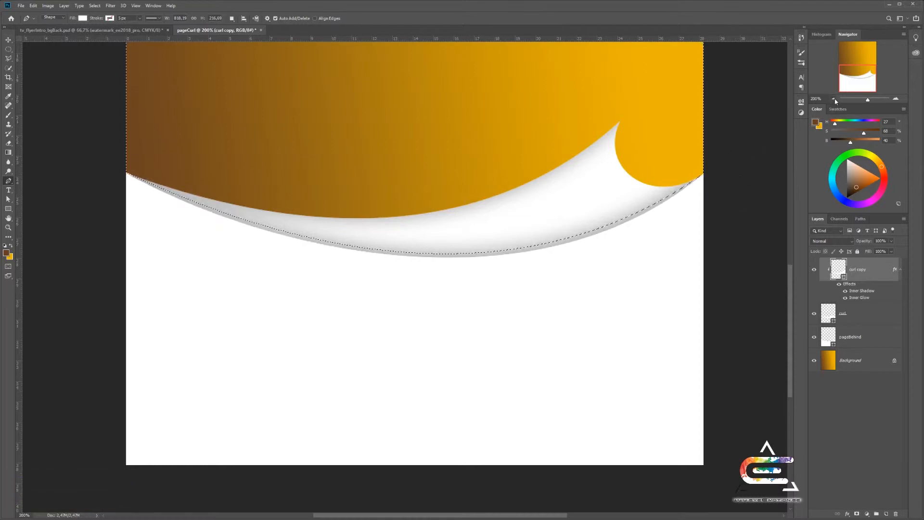
{"action": "scroll", "coordinate": [566, 188], "scroll_direction": "down", "scroll_amount": 1}
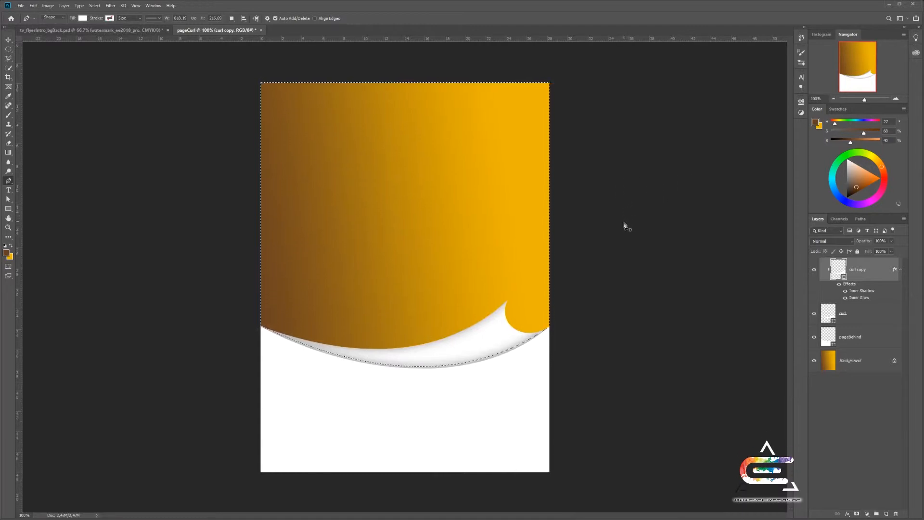
Step: Create a new layer above curl copy and name it shadow1
{"action": "left_click", "coordinate": [886, 514]}
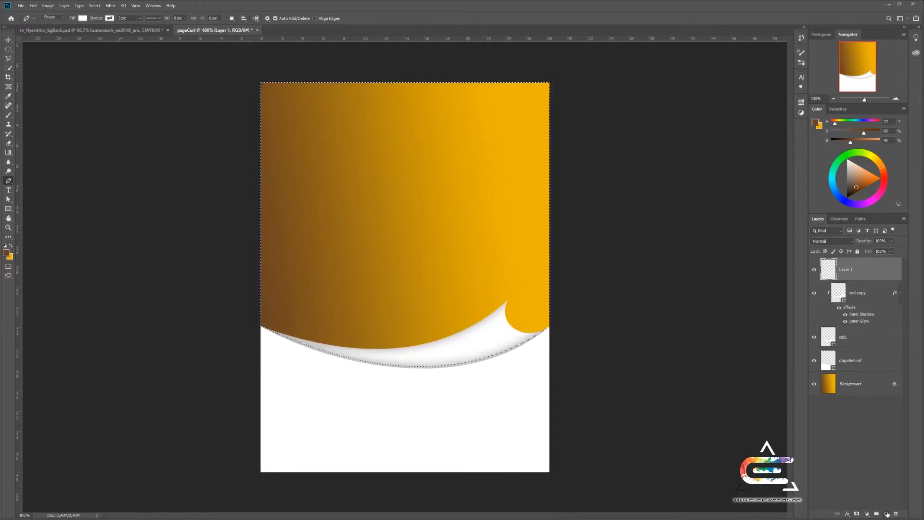
{"action": "double_click", "coordinate": [849, 270]}
{"action": "type", "text": "sa"}
{"action": "key", "text": "BackSpace"}
{"action": "type", "text": "had"}
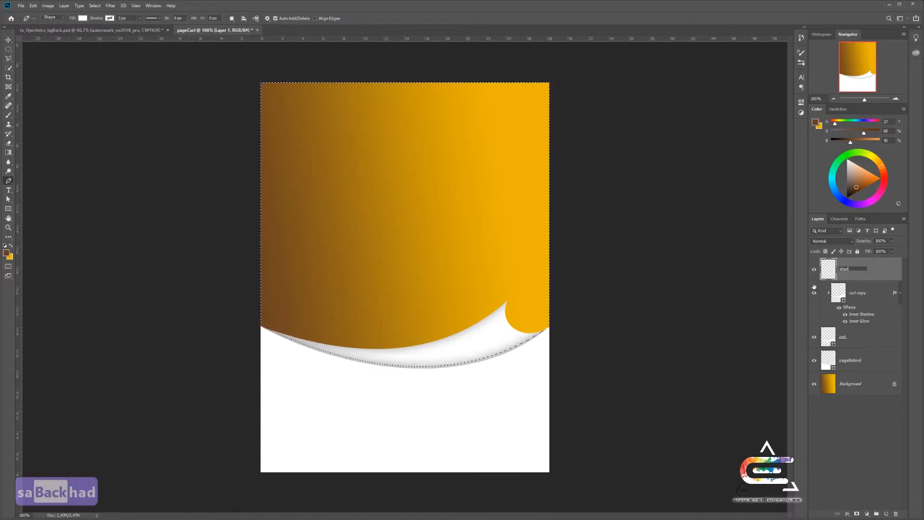
{"action": "type", "text": "ow1"}
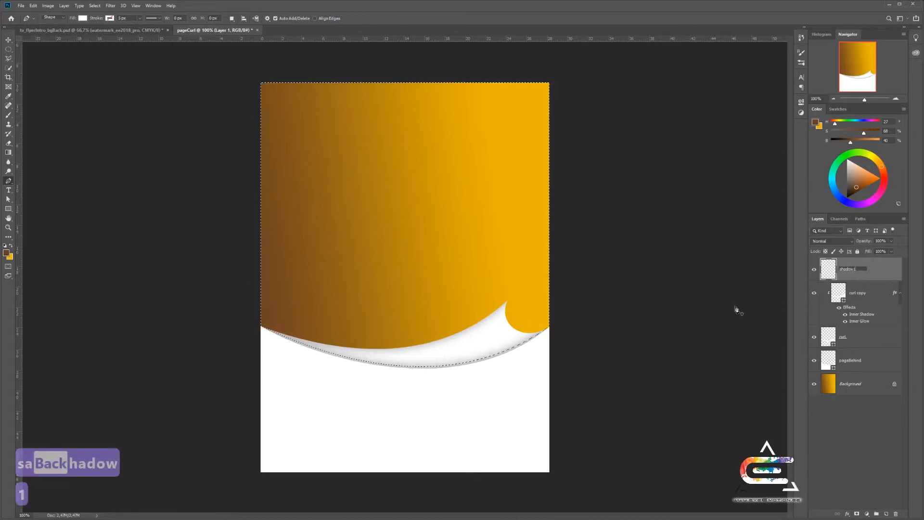
{"action": "left_click", "coordinate": [886, 272]}
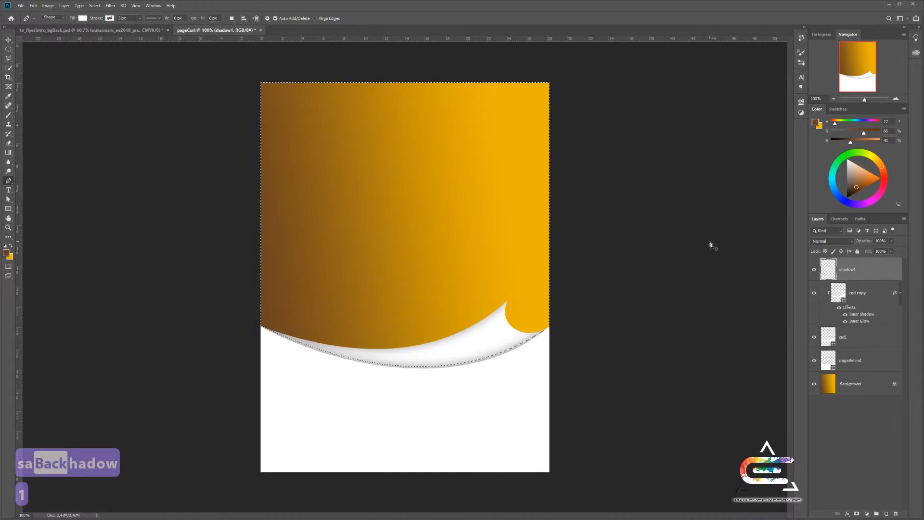
Step: Set the foreground colour to black (000000), fill the selection on shadow1 with it and deselect
{"action": "left_click", "coordinate": [6, 254]}
{"action": "left_click_drag", "start_coordinate": [61, 156], "coordinate": [48, 164]}
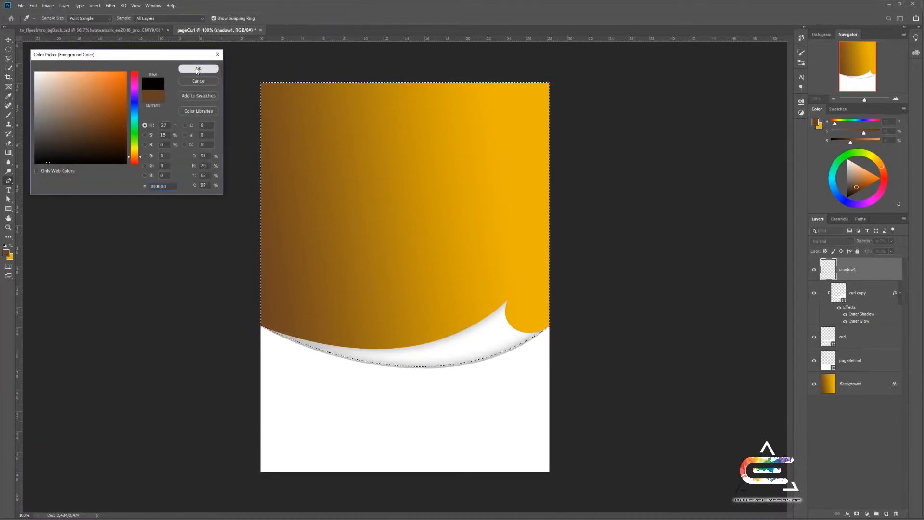
{"action": "left_click", "coordinate": [198, 68]}
{"action": "key", "text": "p"}
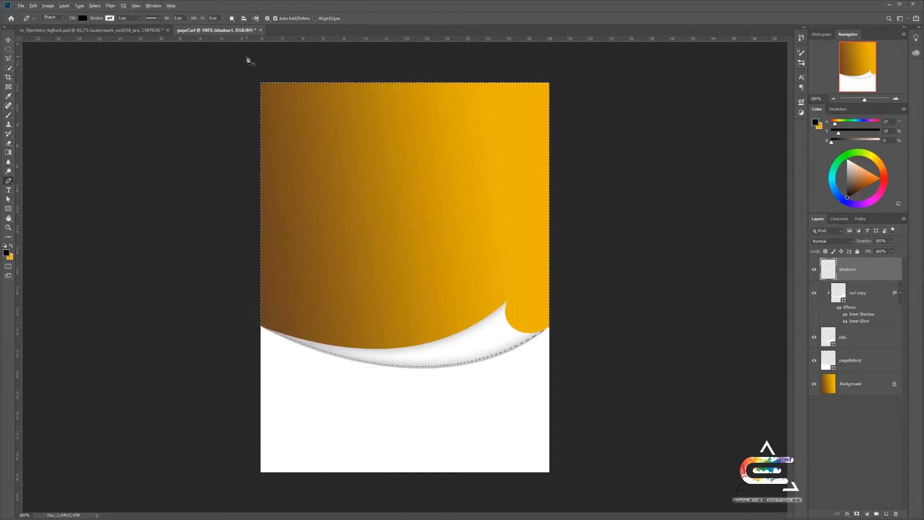
{"action": "key", "text": "alt+BackSpace"}
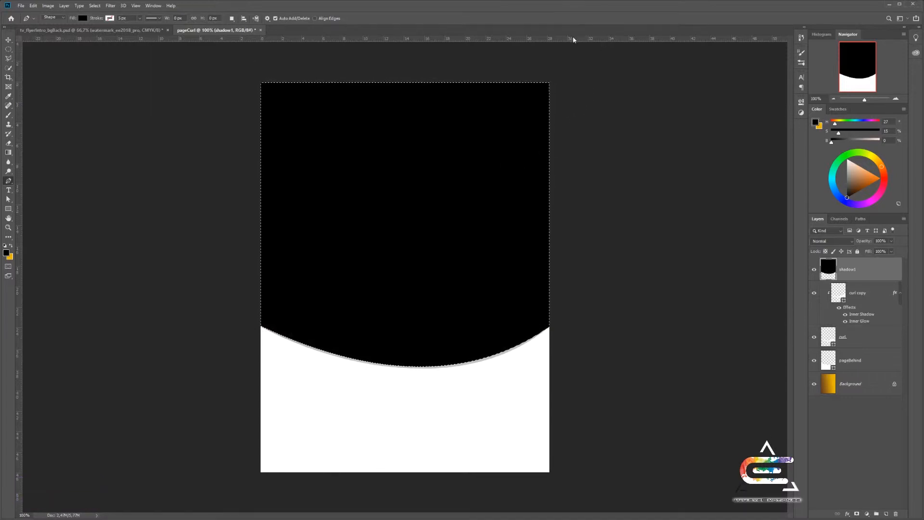
{"action": "key", "text": "ctrl+d"}
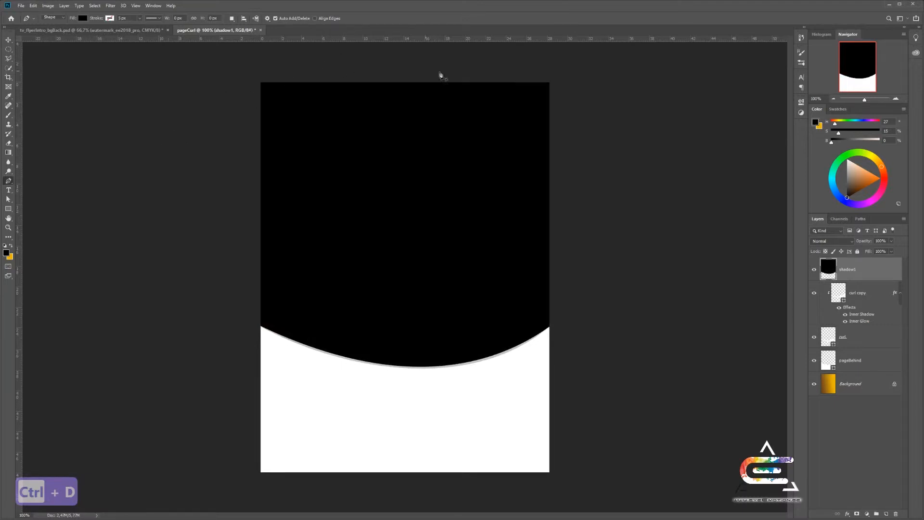
Step: Delete the upper part of the black fill with a full-width rectangular selection ending just above the curl's tip, and deselect
{"action": "left_click", "coordinate": [9, 49]}
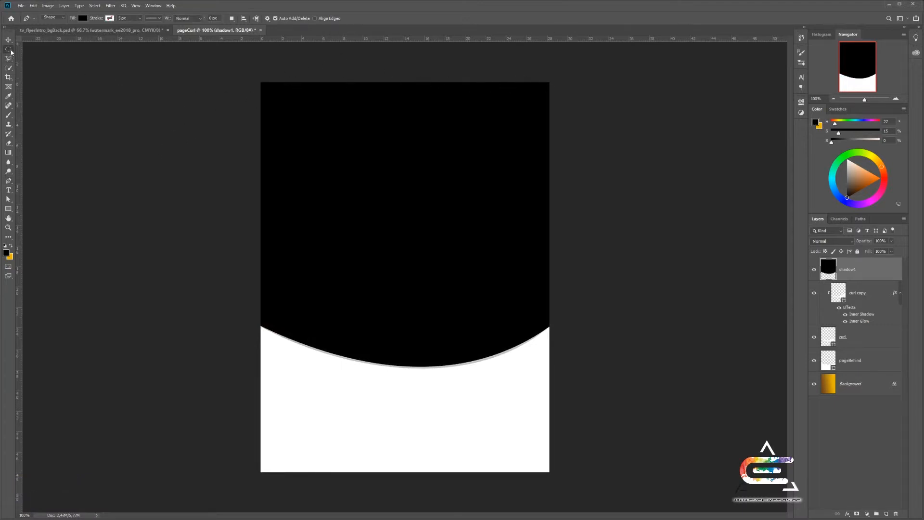
{"action": "left_click", "coordinate": [39, 48]}
{"action": "left_click_drag", "start_coordinate": [260, 83], "coordinate": [626, 289]}
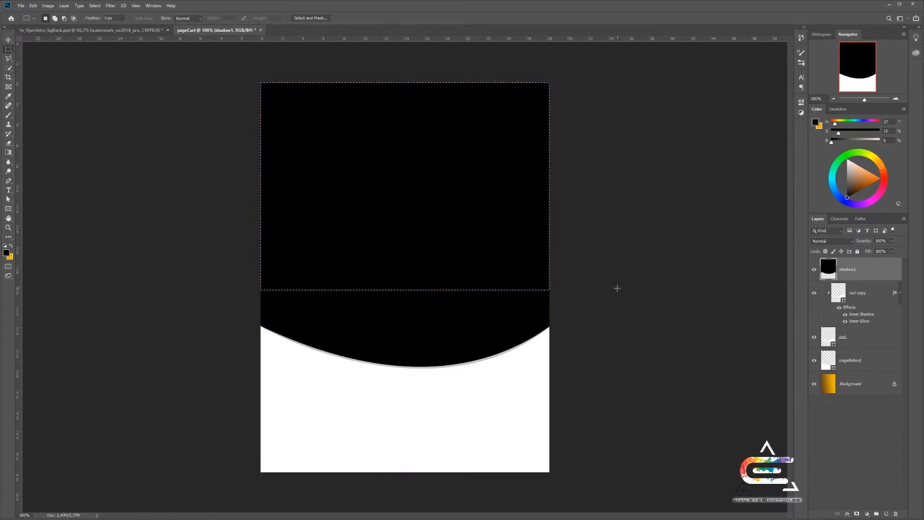
{"action": "key", "text": "BackSpace"}
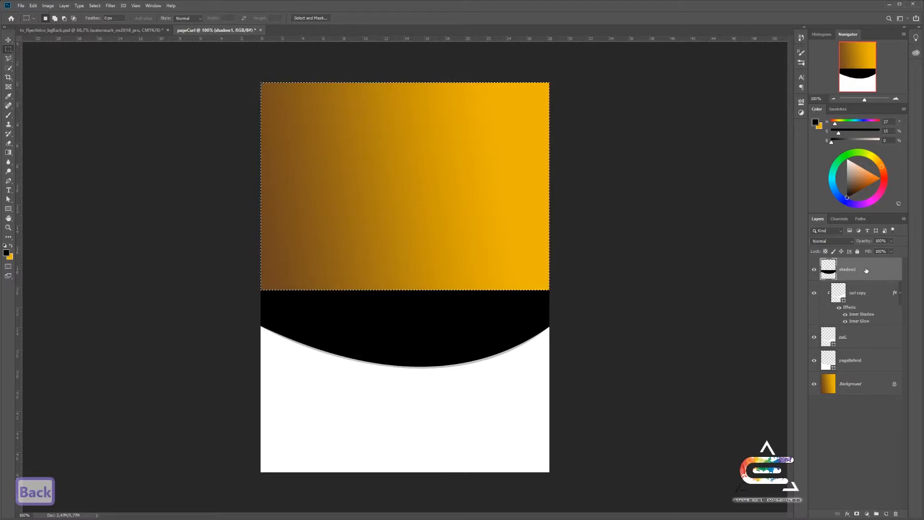
{"action": "key", "text": "ctrl+d"}
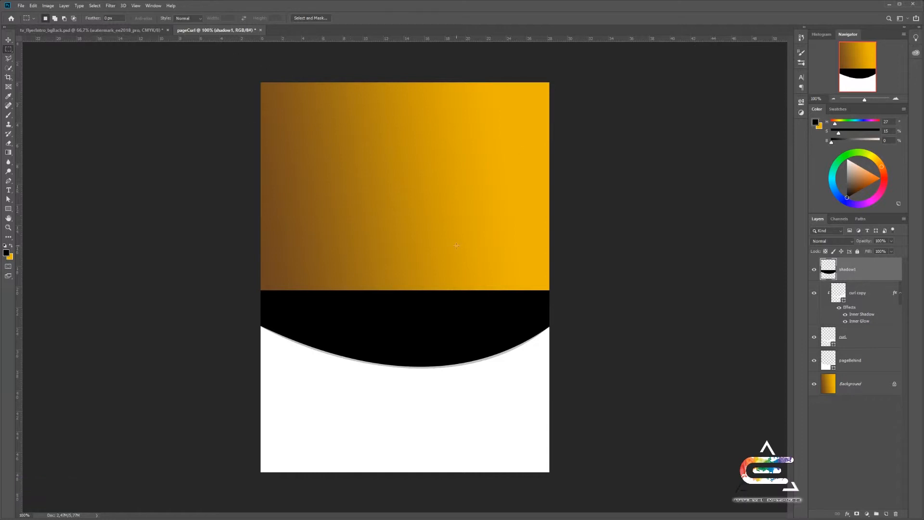
Step: Move the shadow1 layer between curl and pageBehind and clip it to pageBehind
{"action": "left_click_drag", "start_coordinate": [870, 270], "coordinate": [849, 350]}
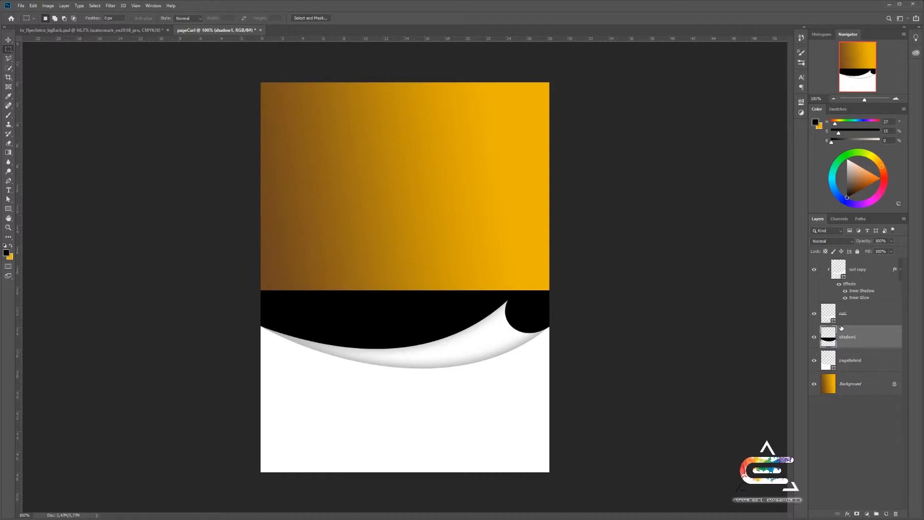
{"action": "left_click_drag", "start_coordinate": [836, 337], "coordinate": [872, 346]}
{"action": "left_click", "coordinate": [872, 347], "text": "alt"}
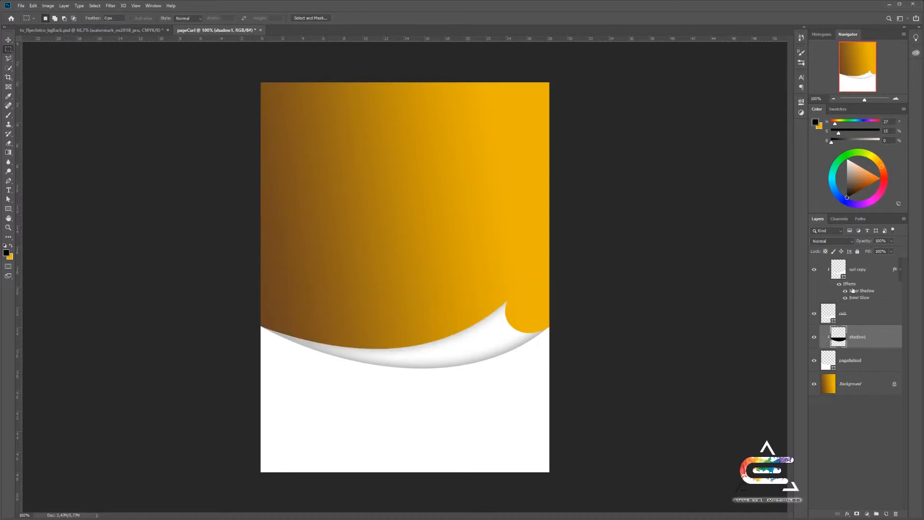
Step: Nudge shadow1 slightly down past the curl's lower edge and apply a Gaussian Blur with a radius of about 6.8 px
{"action": "left_click", "coordinate": [8, 41]}
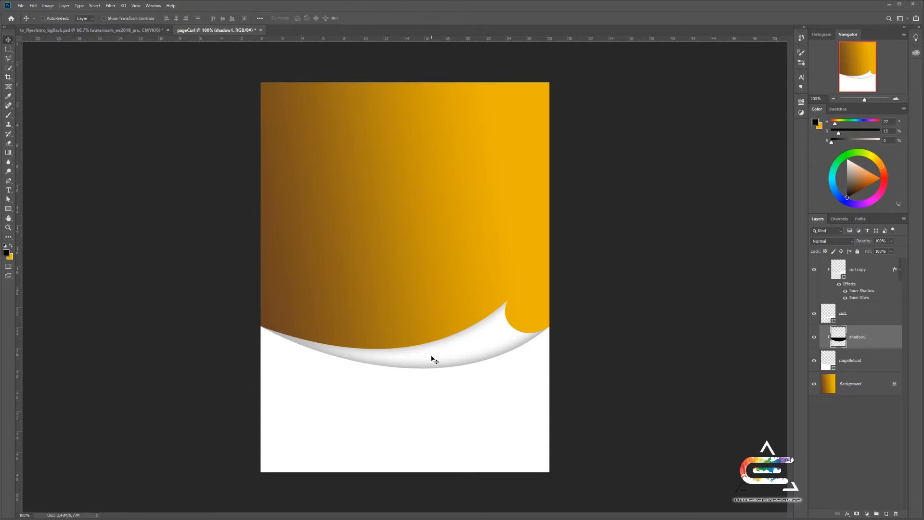
{"action": "left_click_drag", "start_coordinate": [431, 355], "coordinate": [432, 359]}
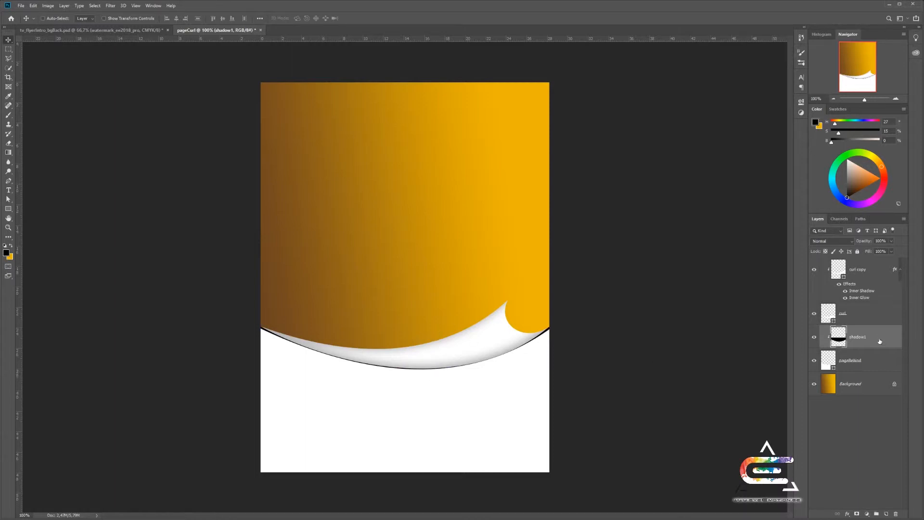
{"action": "left_click", "coordinate": [110, 6]}
{"action": "mouse_move", "coordinate": [124, 91]}
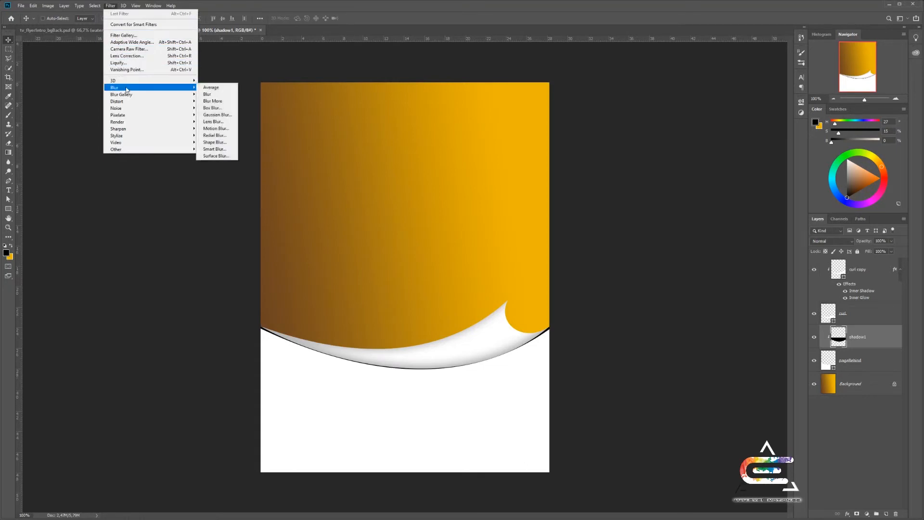
{"action": "left_click", "coordinate": [228, 116]}
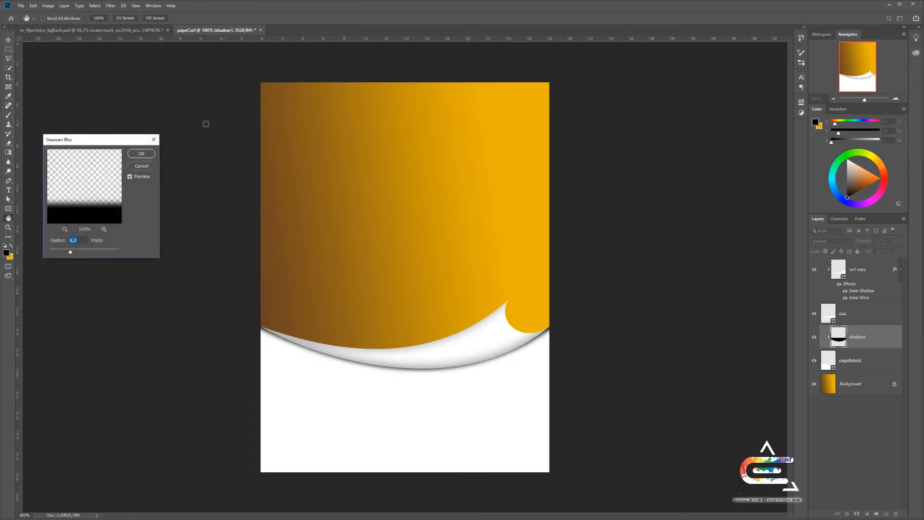
{"action": "left_click_drag", "start_coordinate": [107, 139], "coordinate": [106, 166]}
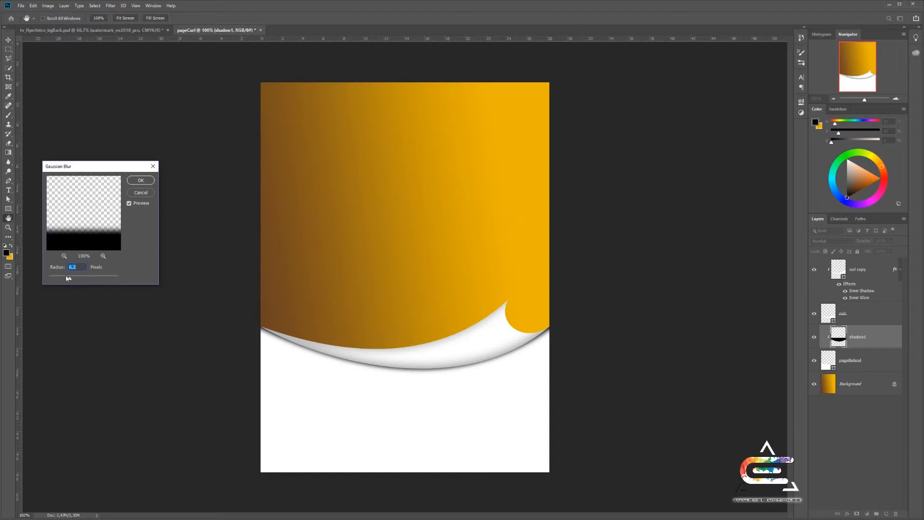
{"action": "left_click_drag", "start_coordinate": [70, 279], "coordinate": [80, 280]}
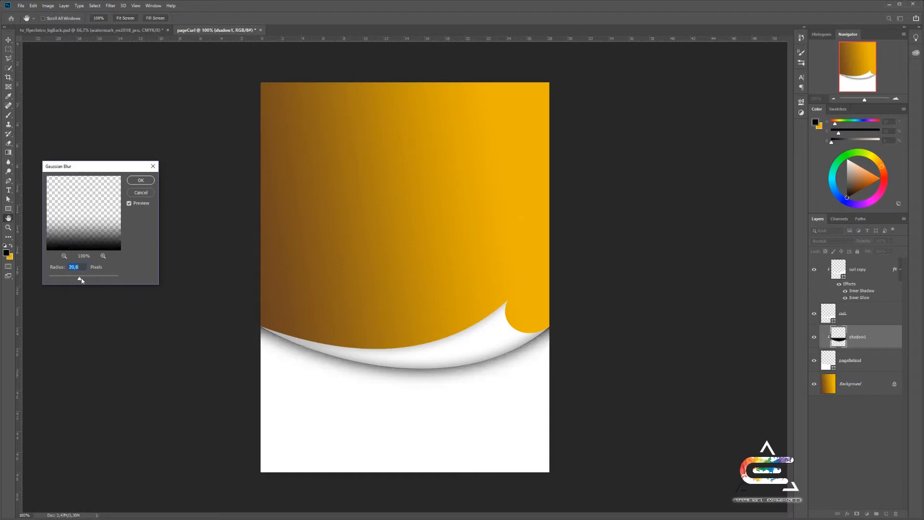
{"action": "left_click_drag", "start_coordinate": [79, 281], "coordinate": [71, 280]}
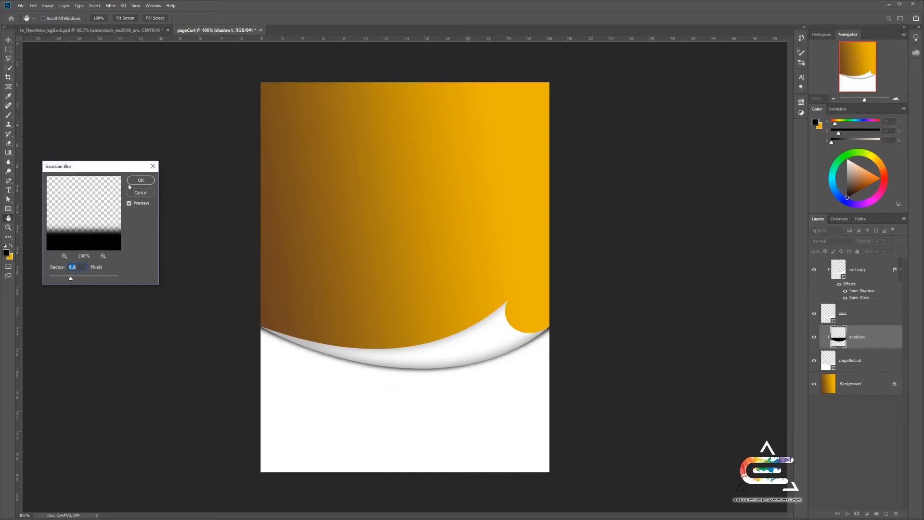
{"action": "left_click", "coordinate": [140, 181]}
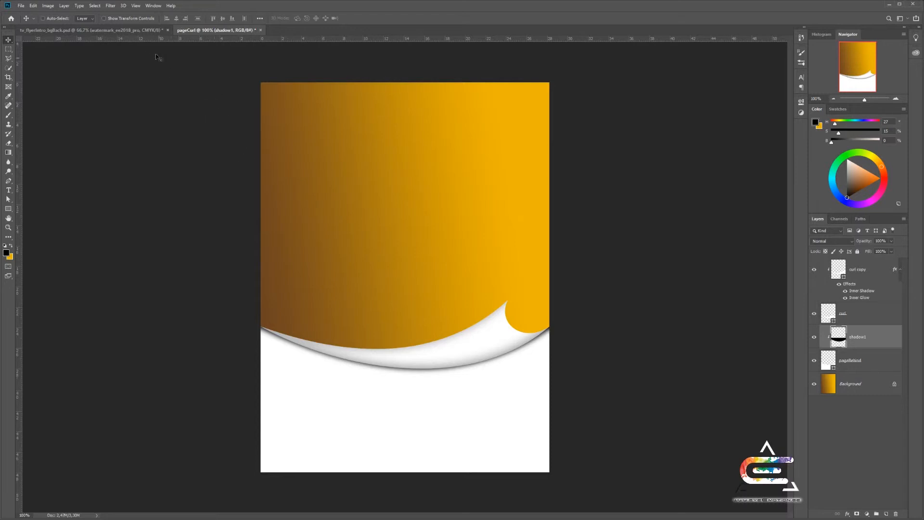
Step: Warp the shadow1 layer so its lower edge bulges down and to the right, thickening the shadow beneath the curl's right half
{"action": "left_click", "coordinate": [33, 6]}
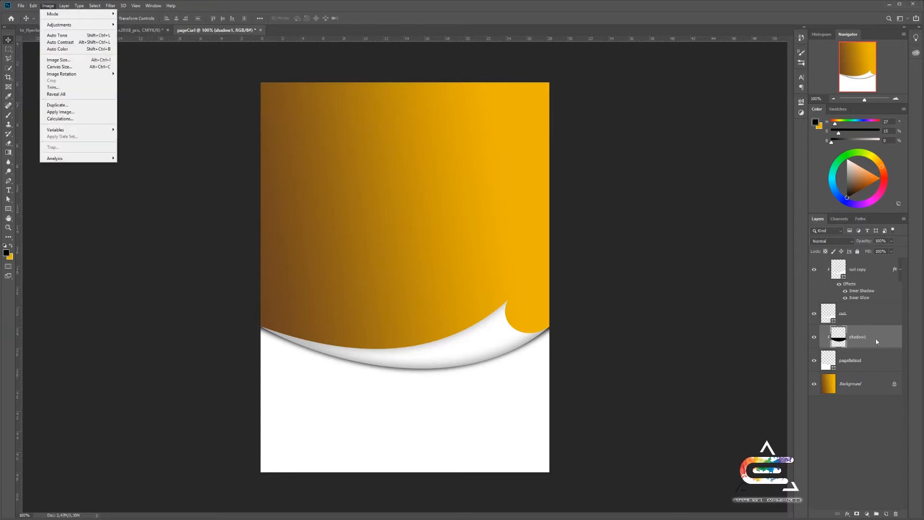
{"action": "mouse_move", "coordinate": [33, 6]}
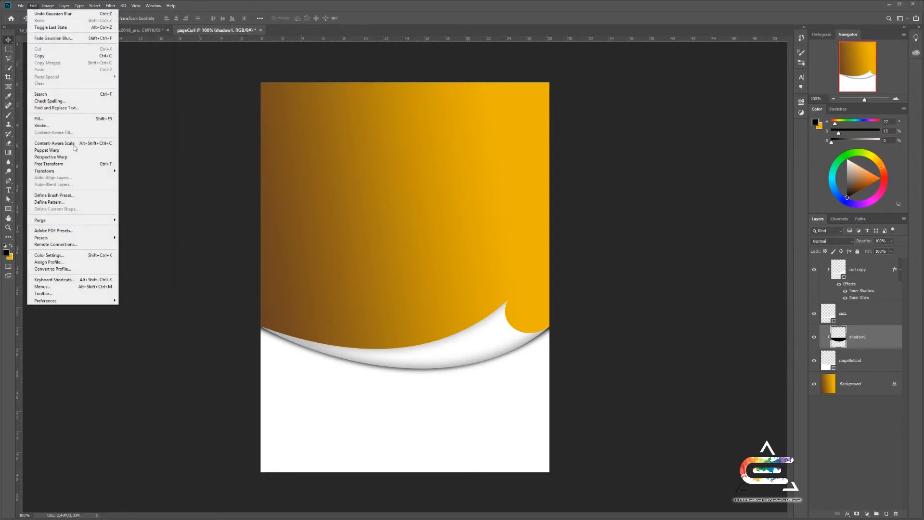
{"action": "mouse_move", "coordinate": [76, 171]}
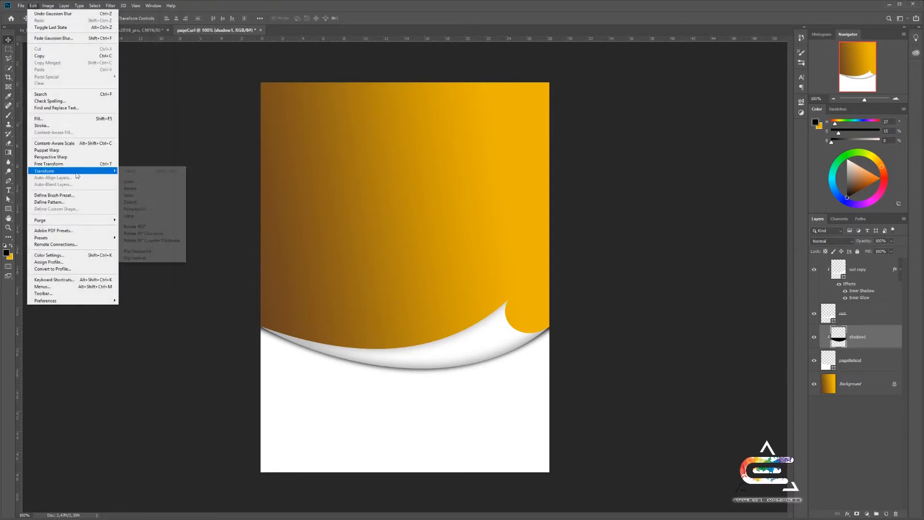
{"action": "left_click", "coordinate": [147, 216]}
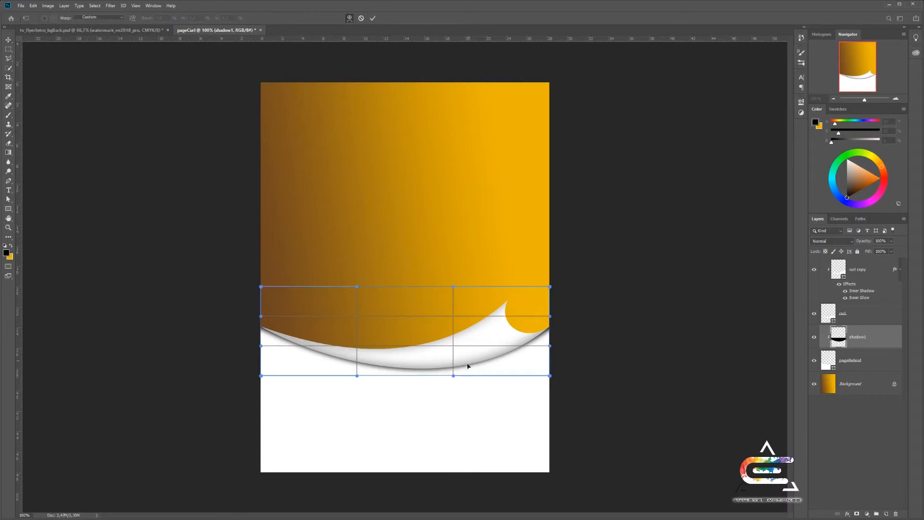
{"action": "left_click_drag", "start_coordinate": [453, 376], "coordinate": [466, 386]}
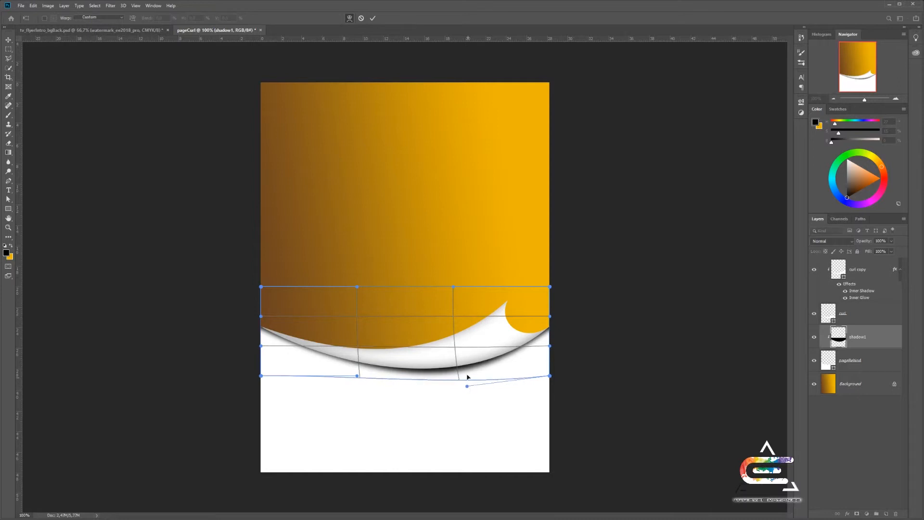
{"action": "left_click_drag", "start_coordinate": [457, 350], "coordinate": [459, 352]}
{"action": "left_click_drag", "start_coordinate": [469, 387], "coordinate": [470, 389]}
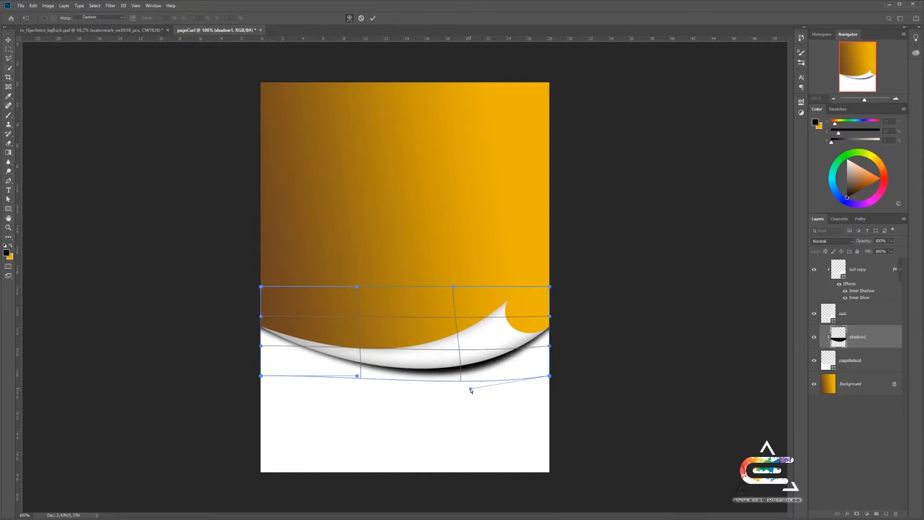
{"action": "left_click_drag", "start_coordinate": [356, 378], "coordinate": [357, 380]}
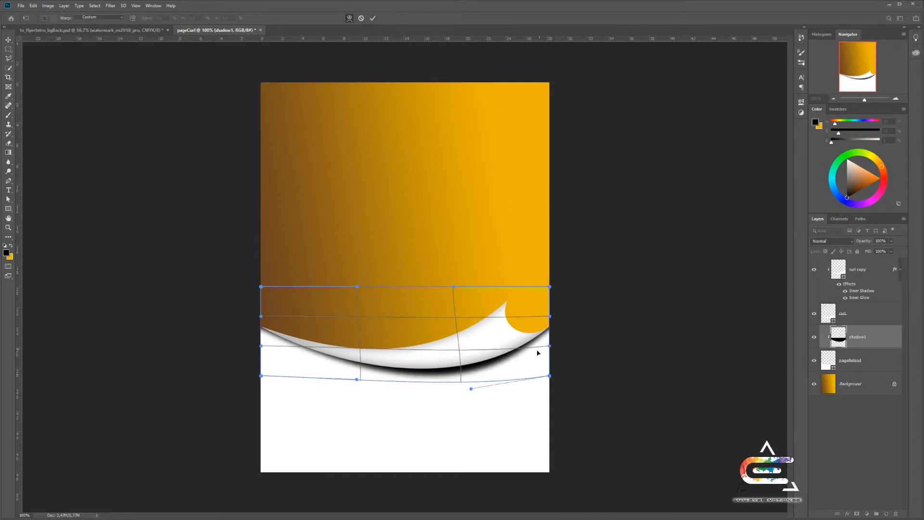
{"action": "left_click_drag", "start_coordinate": [471, 388], "coordinate": [471, 386]}
{"action": "left_click_drag", "start_coordinate": [459, 350], "coordinate": [461, 350]}
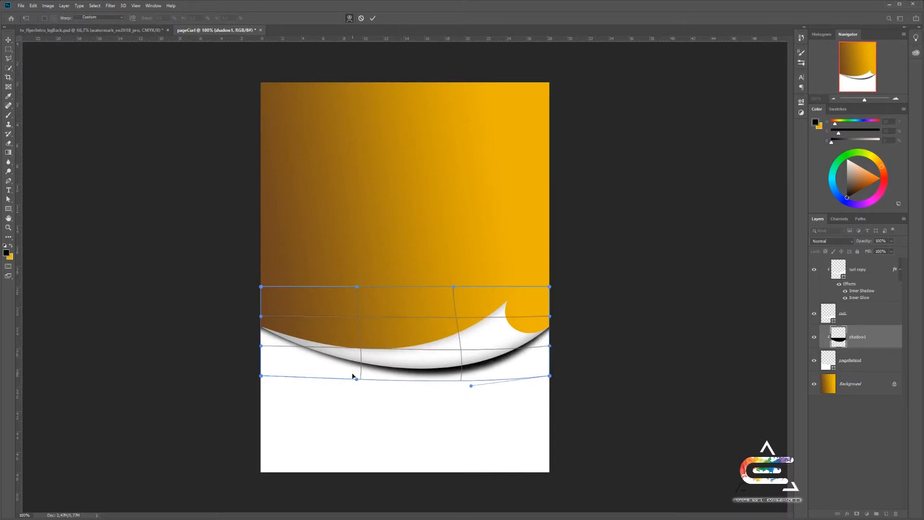
{"action": "left_click_drag", "start_coordinate": [357, 381], "coordinate": [359, 383]}
{"action": "left_click_drag", "start_coordinate": [471, 386], "coordinate": [479, 394]}
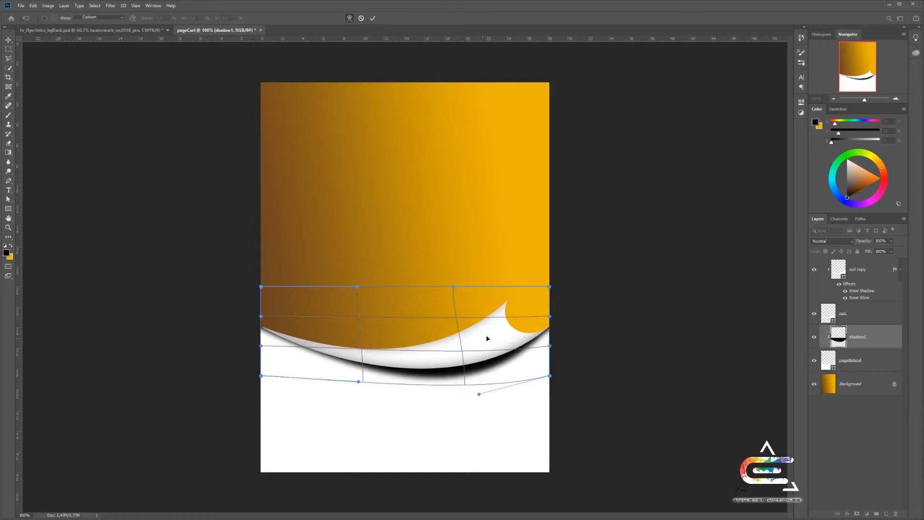
{"action": "left_click_drag", "start_coordinate": [462, 352], "coordinate": [467, 353]}
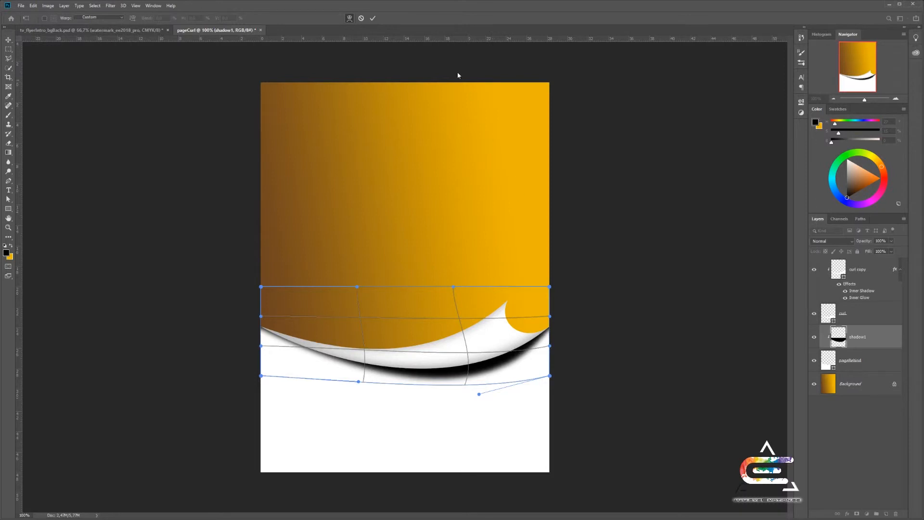
{"action": "left_click", "coordinate": [372, 20]}
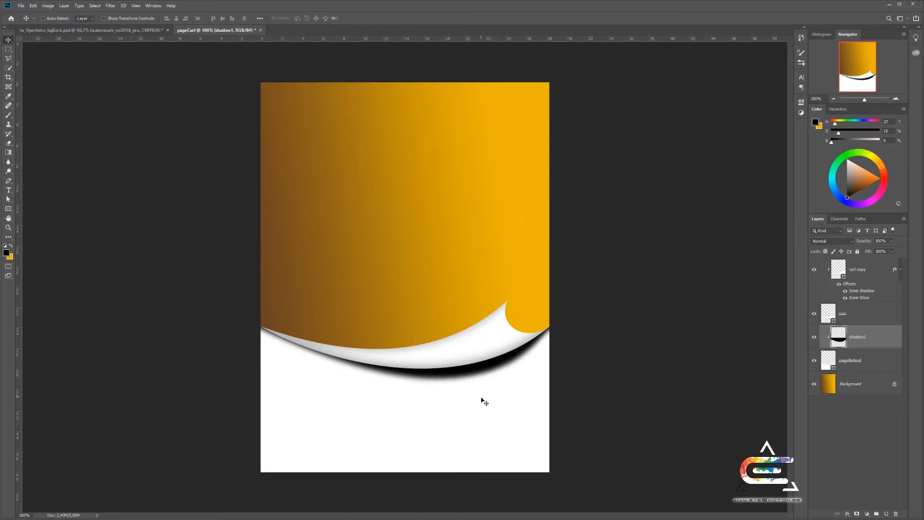
Step: Draw an elliptical selection with a 50 px feather around the thick part of the shadow below the curl
{"action": "left_click", "coordinate": [8, 49]}
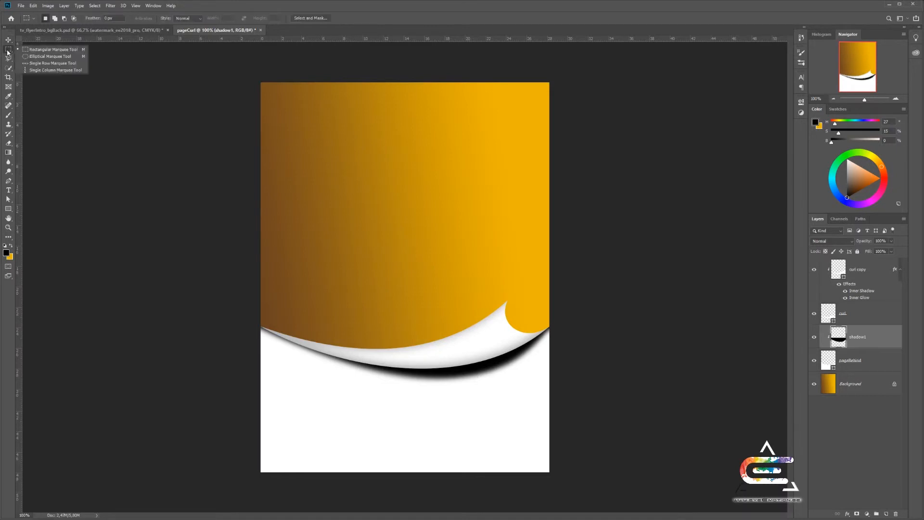
{"action": "left_click", "coordinate": [42, 57]}
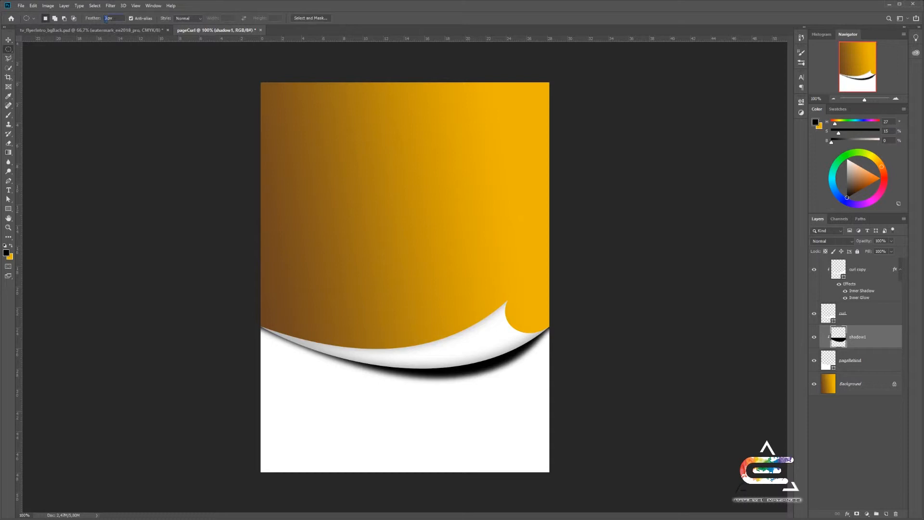
{"action": "type", "text": "50"}
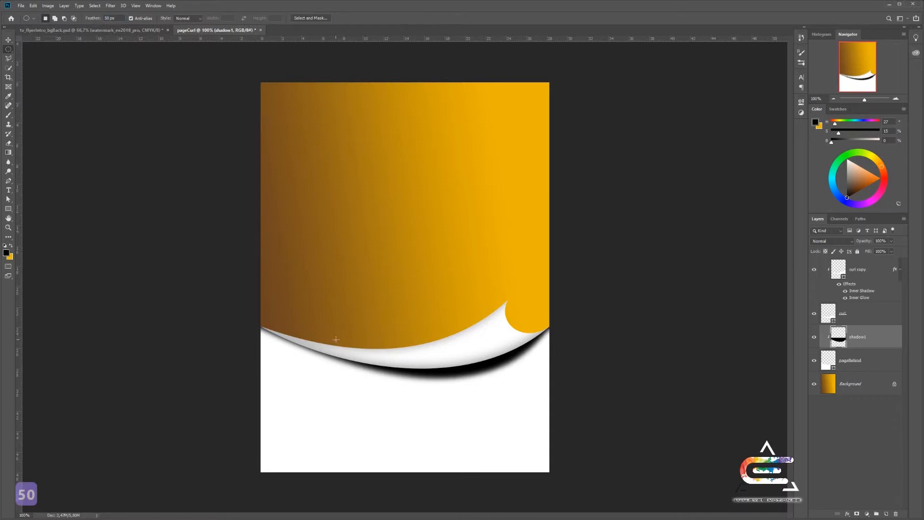
{"action": "left_click_drag", "start_coordinate": [335, 340], "coordinate": [531, 399]}
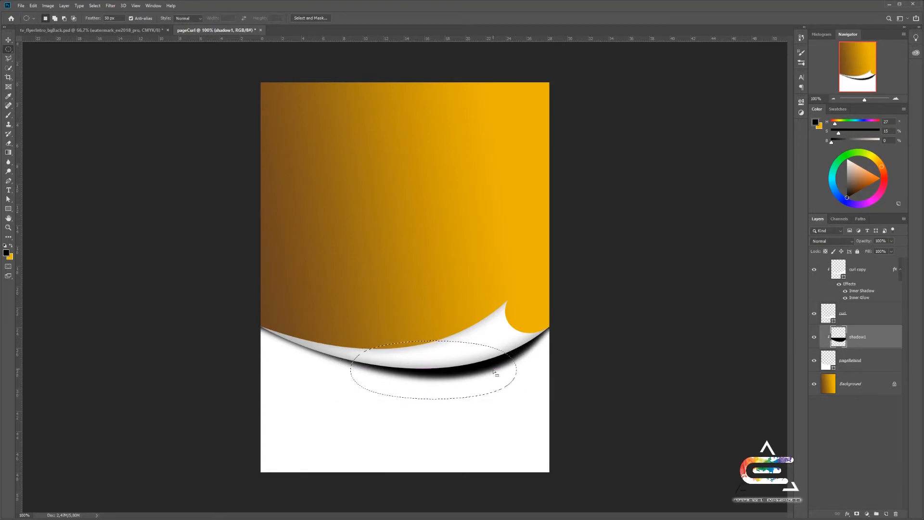
Step: Transform the selection: shift it right over the thickest part of the shadow and rotate it about 4.7° counterclockwise
{"action": "left_click", "coordinate": [96, 6]}
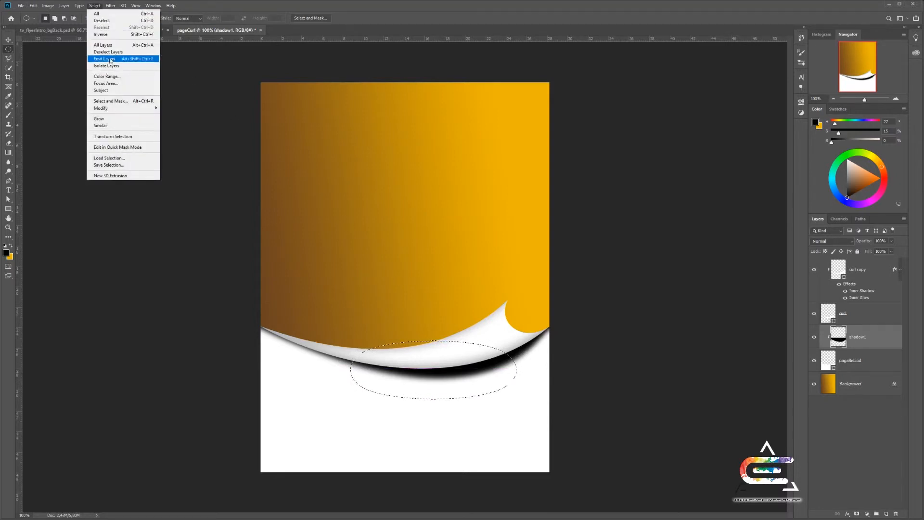
{"action": "left_click", "coordinate": [108, 138]}
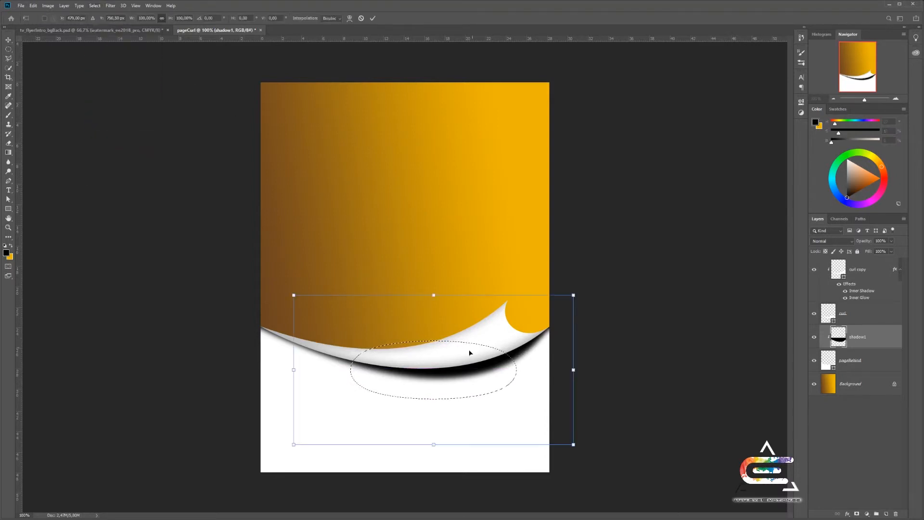
{"action": "left_click_drag", "start_coordinate": [447, 379], "coordinate": [478, 380]}
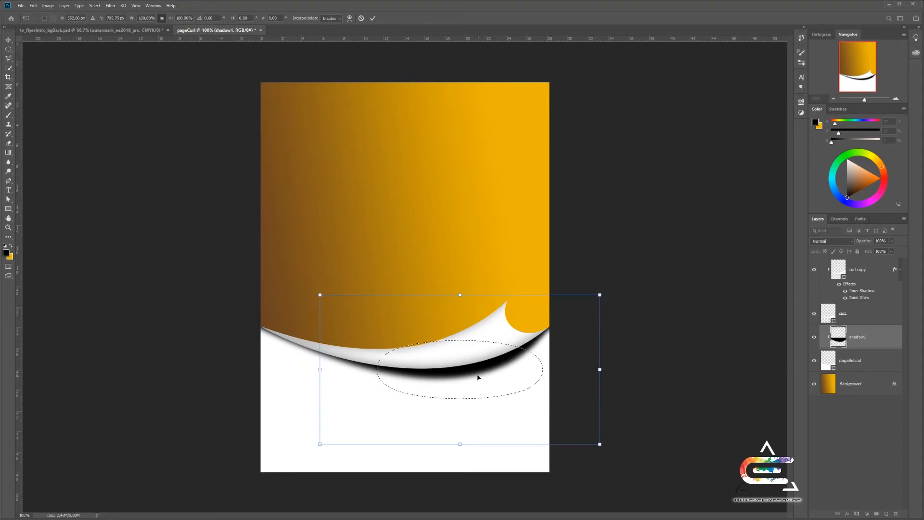
{"action": "left_click_drag", "start_coordinate": [613, 287], "coordinate": [604, 251]}
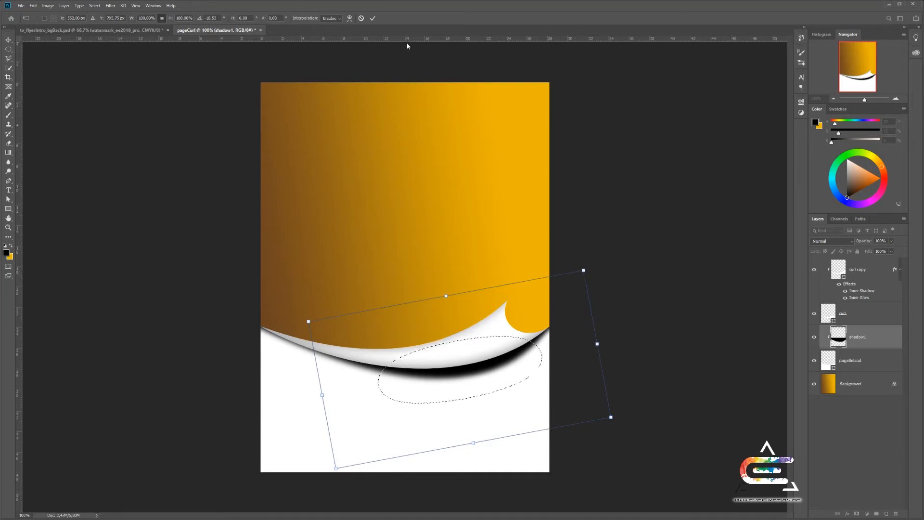
{"action": "left_click_drag", "start_coordinate": [300, 315], "coordinate": [309, 299]}
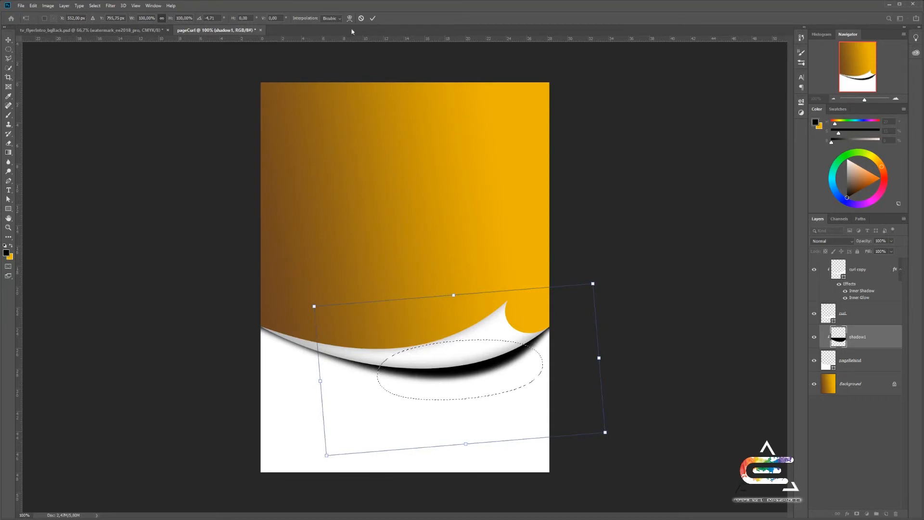
{"action": "left_click", "coordinate": [372, 18]}
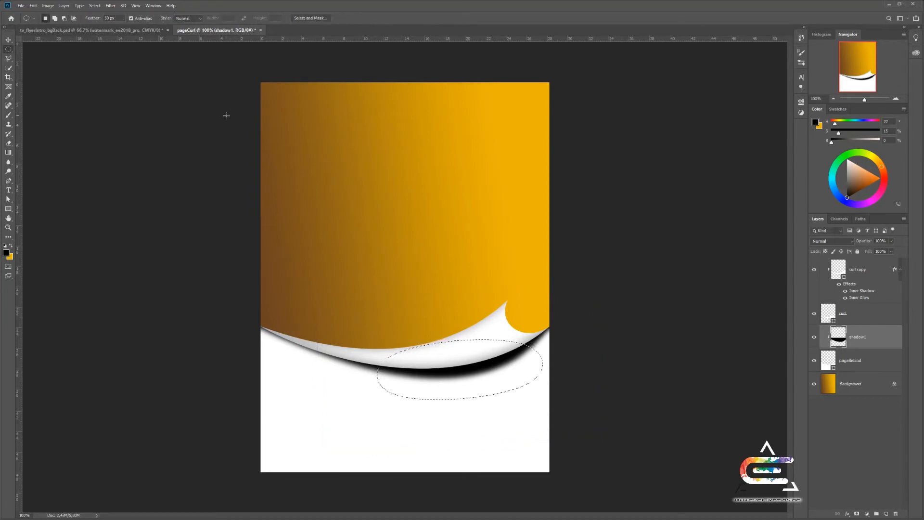
Step: Apply a Gaussian Blur with a radius of 24.9 px to the selected part of shadow1 and deselect
{"action": "left_click", "coordinate": [110, 6]}
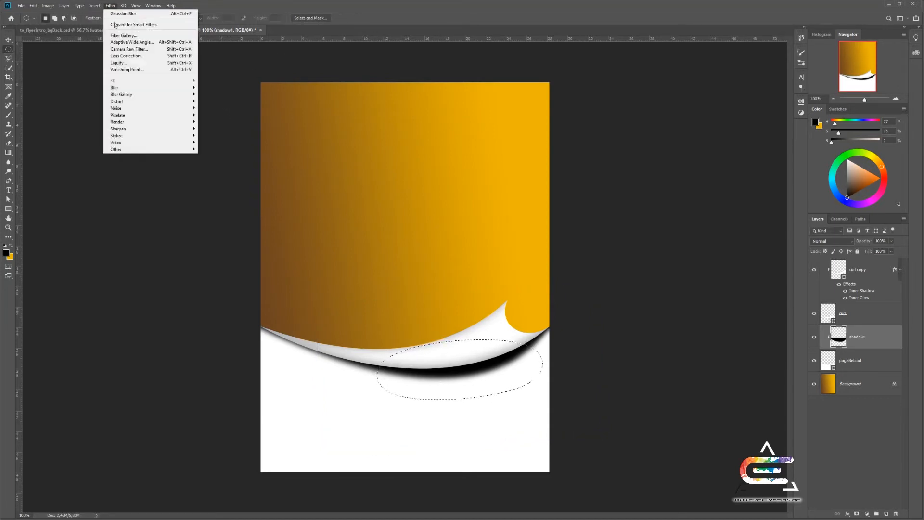
{"action": "mouse_move", "coordinate": [148, 89]}
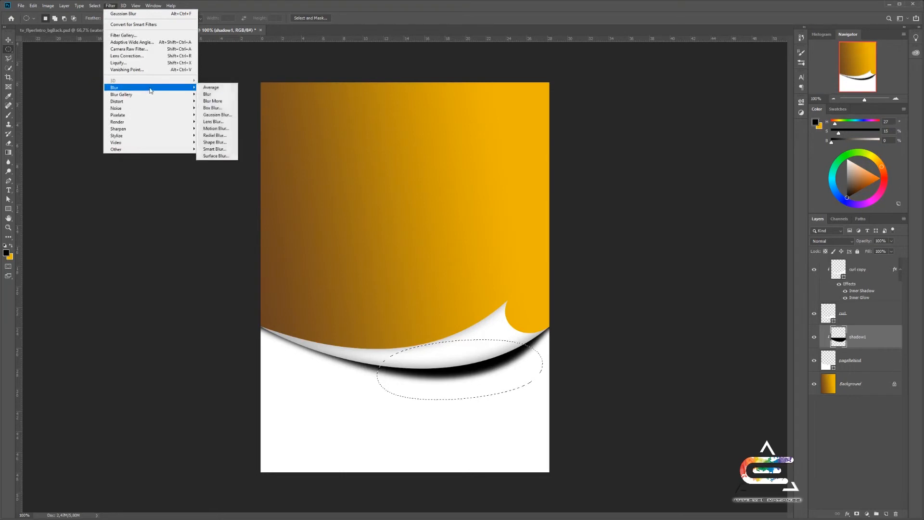
{"action": "left_click", "coordinate": [226, 115]}
{"action": "left_click_drag", "start_coordinate": [67, 277], "coordinate": [81, 281]}
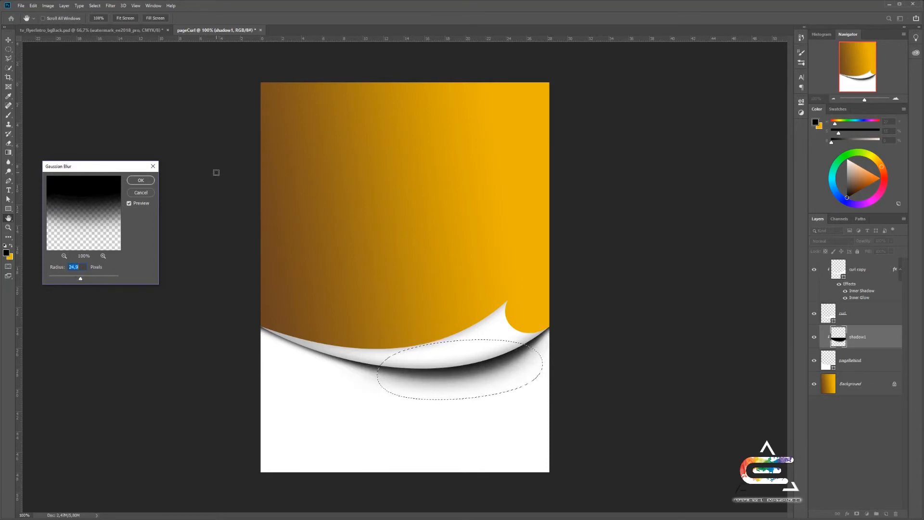
{"action": "left_click", "coordinate": [141, 181]}
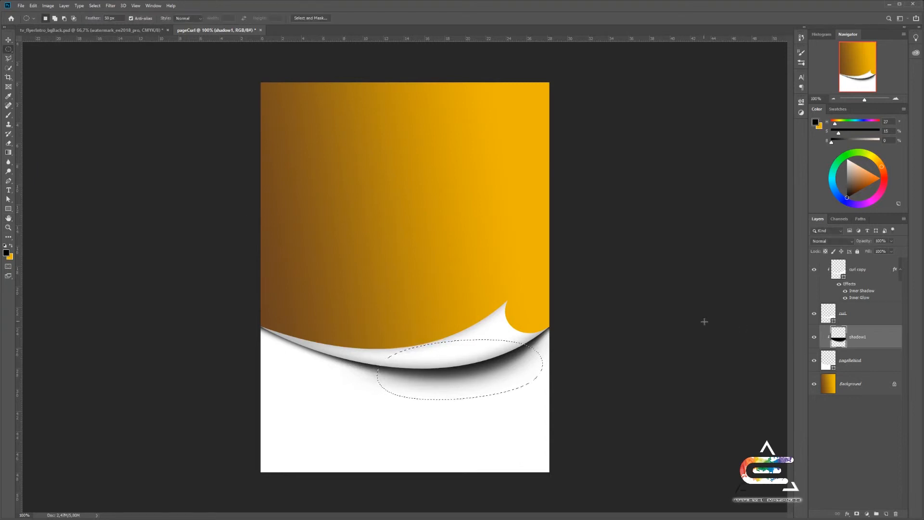
{"action": "key", "text": "ctrl+d"}
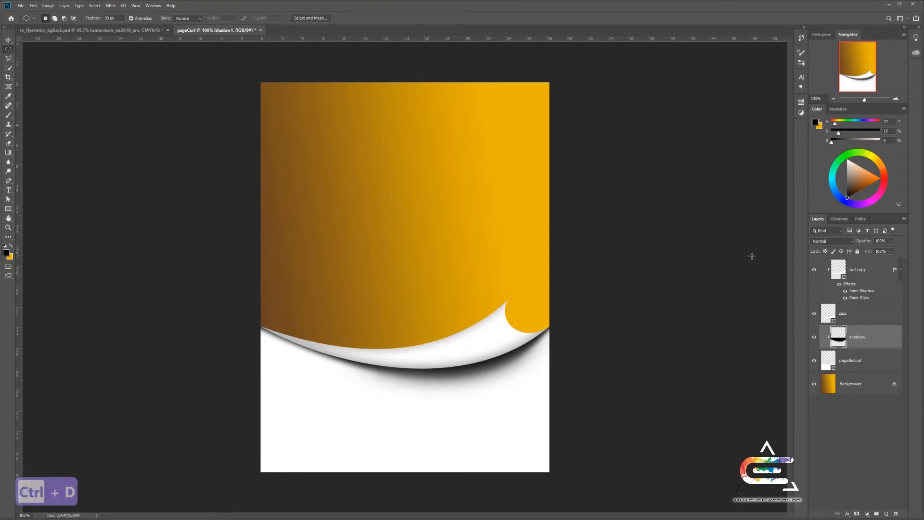
Step: Lower the shadow1 layer's opacity to about 41%
{"action": "left_click", "coordinate": [890, 241]}
{"action": "left_click_drag", "start_coordinate": [892, 251], "coordinate": [872, 252]}
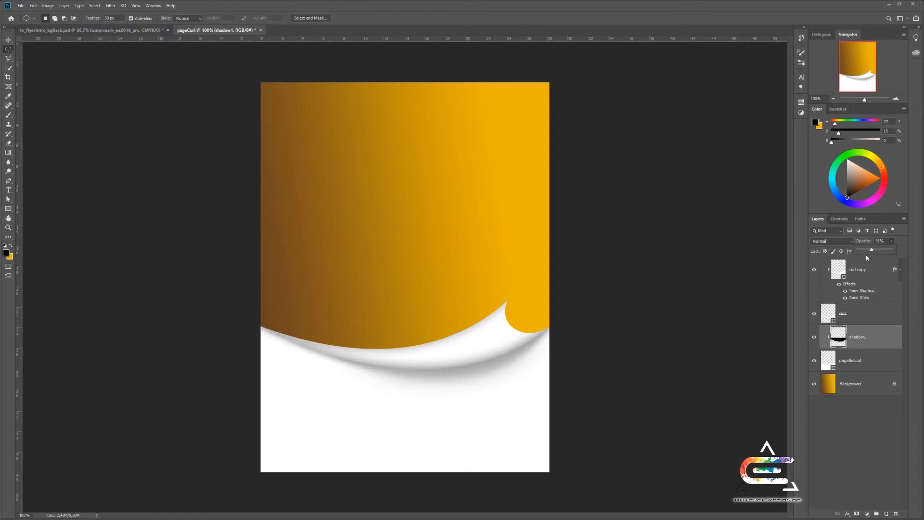
{"action": "left_click", "coordinate": [880, 340]}
Step: Load the curl layer's outline as a selection, fill it with black on a new layer above curl copy, and deselect
{"action": "left_click", "coordinate": [876, 268]}
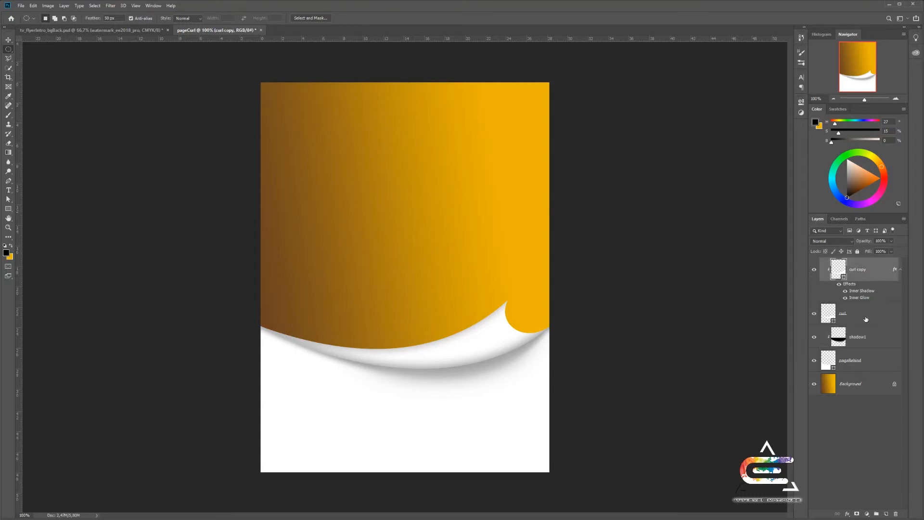
{"action": "left_click", "coordinate": [872, 317]}
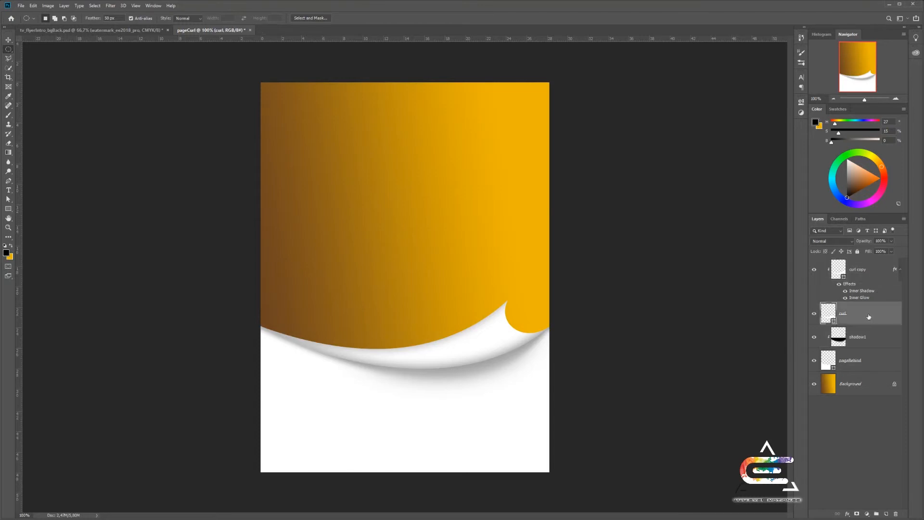
{"action": "left_click", "coordinate": [831, 312], "text": "ctrl"}
{"action": "left_click", "coordinate": [871, 263]}
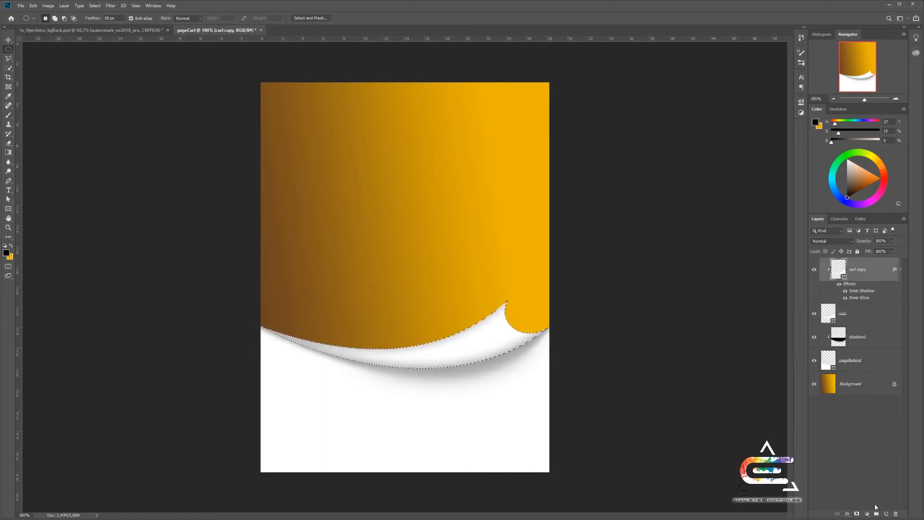
{"action": "left_click", "coordinate": [886, 514]}
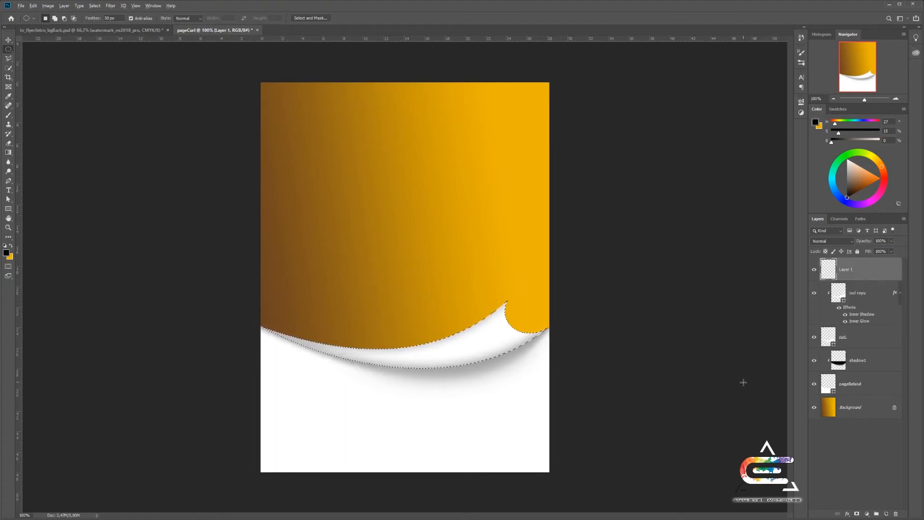
{"action": "key", "text": "alt+BackSpace"}
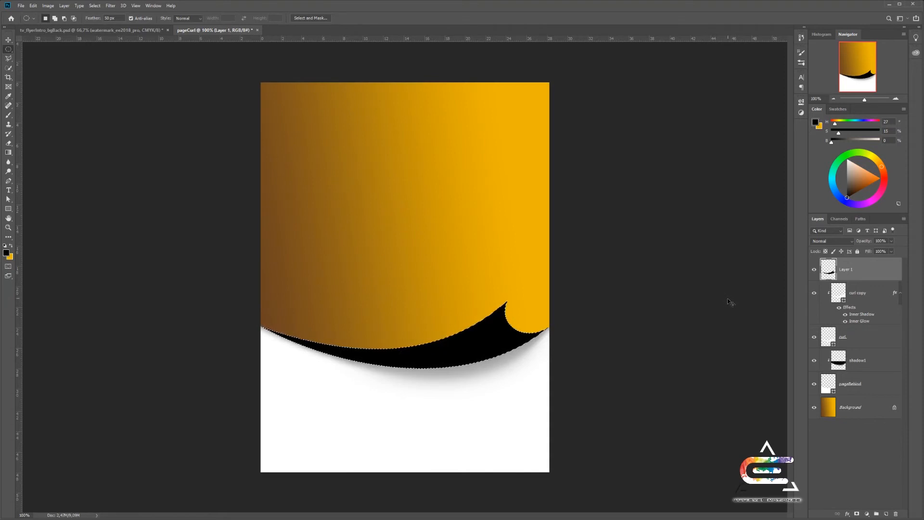
{"action": "key", "text": "ctrl+d"}
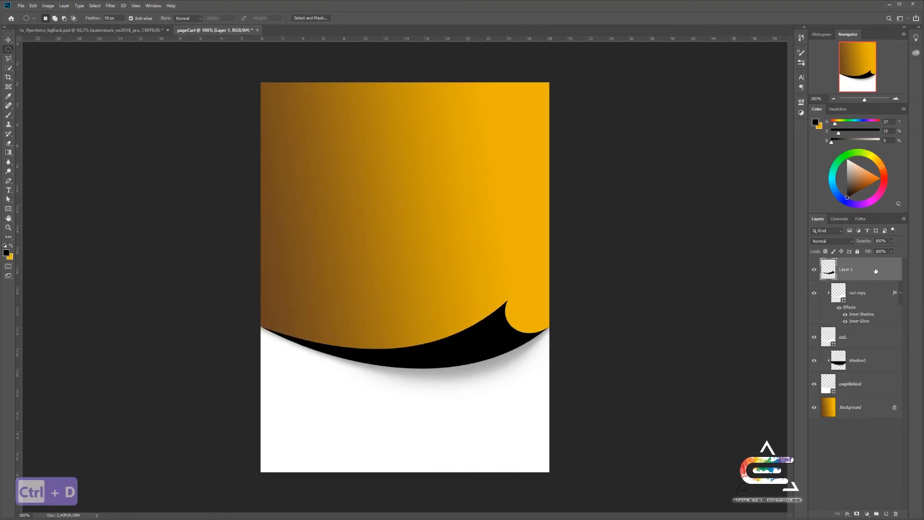
Step: Rename the new black-filled layer as shadow2 and move it between pageBehind and Background
{"action": "double_click", "coordinate": [848, 270]}
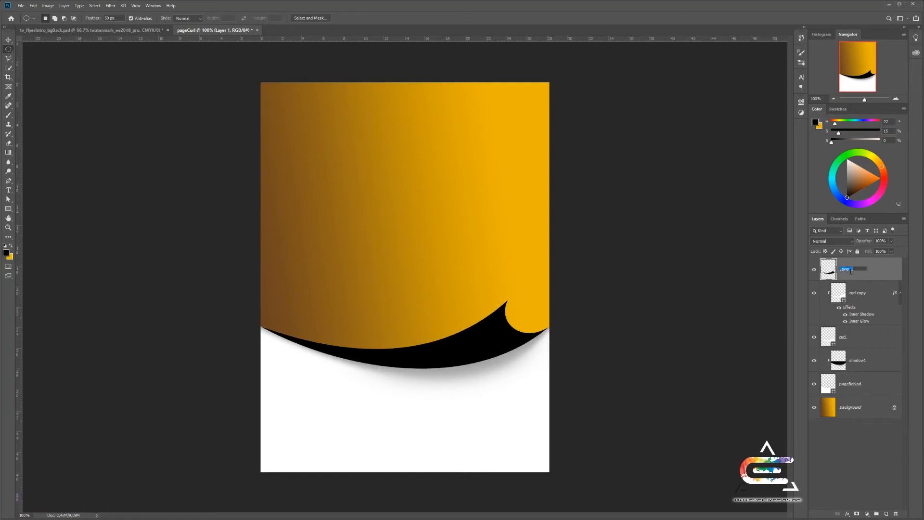
{"action": "type", "text": "shadow2"}
{"action": "left_click", "coordinate": [875, 272]}
{"action": "left_click_drag", "start_coordinate": [872, 271], "coordinate": [861, 394]}
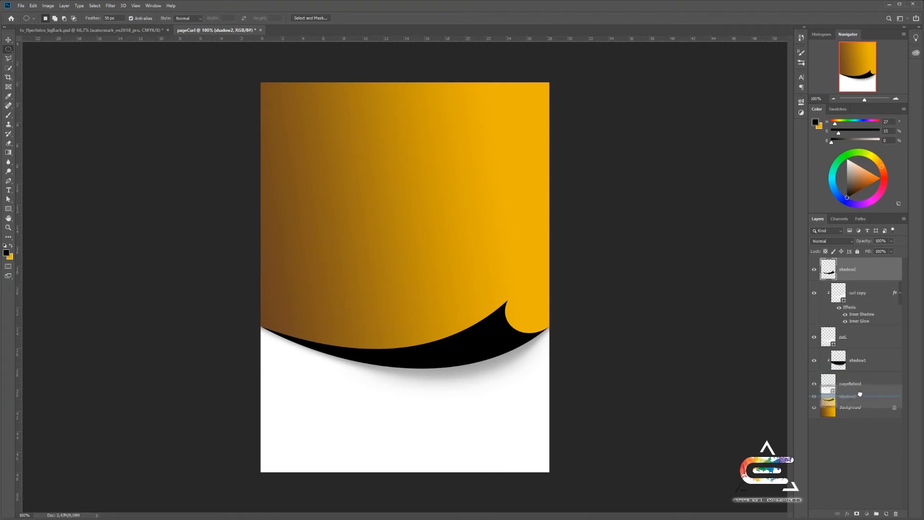
Step: Drop the shadow2 layer into the stack directly below pageBehind and above Background
{"action": "left_click_drag", "start_coordinate": [860, 395], "coordinate": [869, 400]}
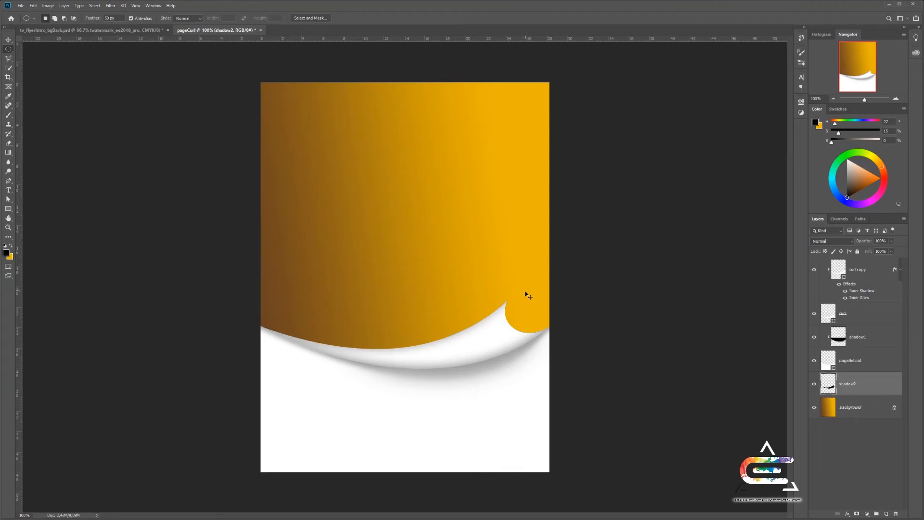
{"action": "key", "text": "ctrl+t"}
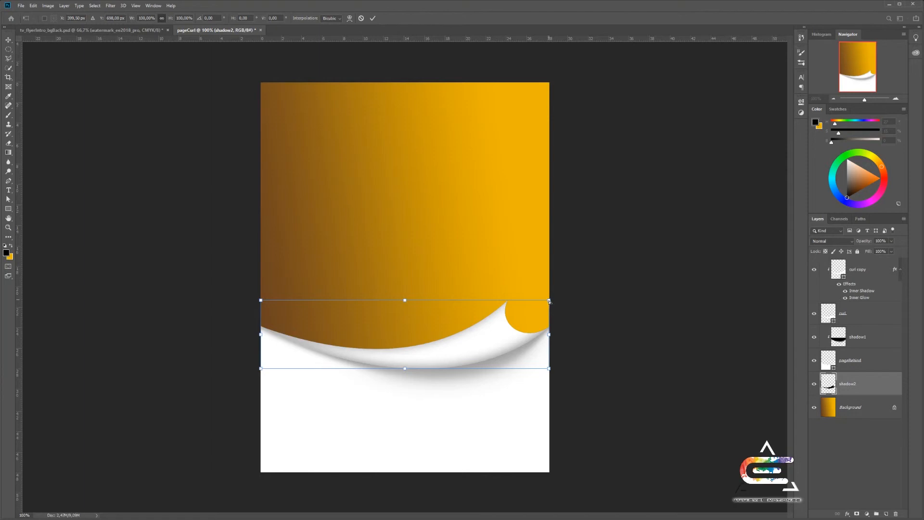
{"action": "mouse_move", "coordinate": [550, 301]}
{"action": "left_mouse_down"}
{"action": "mouse_move", "coordinate": [566, 298]}
{"action": "mouse_move", "coordinate": [560, 290]}
{"action": "mouse_move", "coordinate": [569, 299]}
{"action": "mouse_move", "coordinate": [560, 291]}
{"action": "left_mouse_up"}
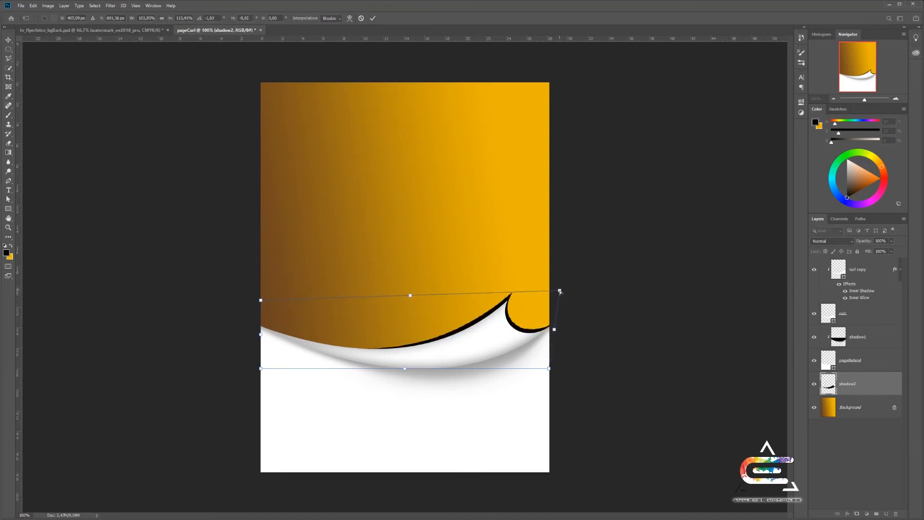
{"action": "left_click", "coordinate": [373, 19]}
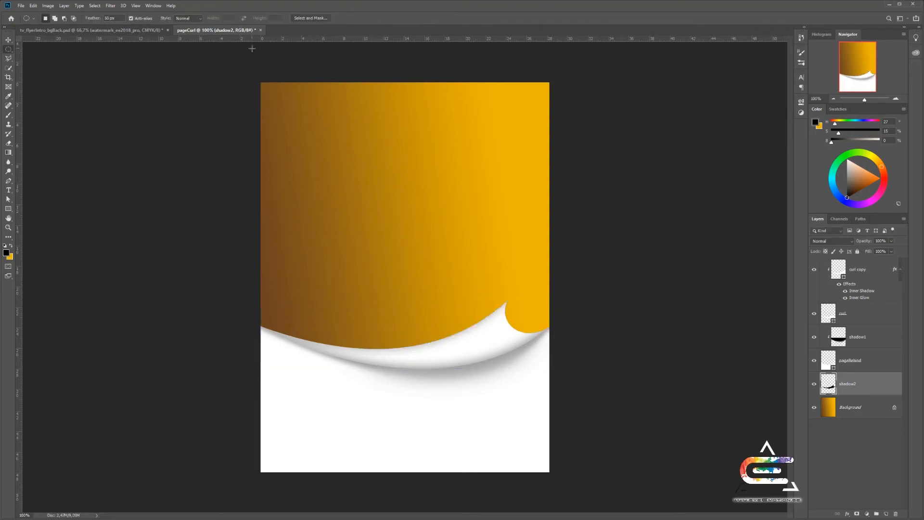
Step: Warp the shadow2 layer by pulling its upper right corner outward past the page edge, exposing black beside the curl's tip
{"action": "left_click", "coordinate": [33, 5]}
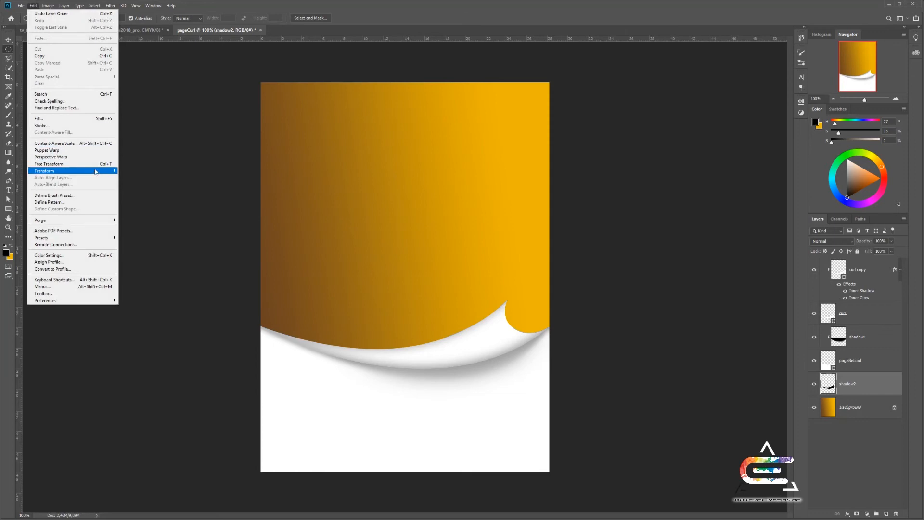
{"action": "mouse_move", "coordinate": [95, 170]}
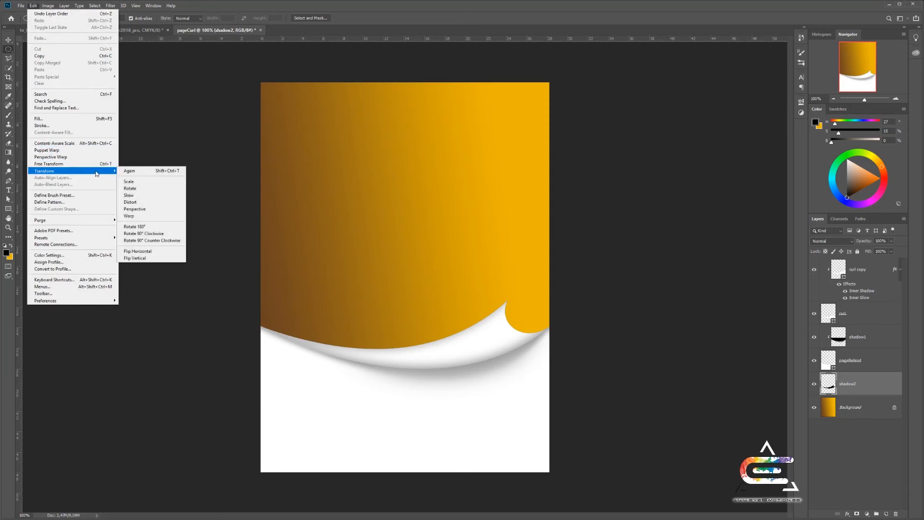
{"action": "left_click", "coordinate": [138, 218]}
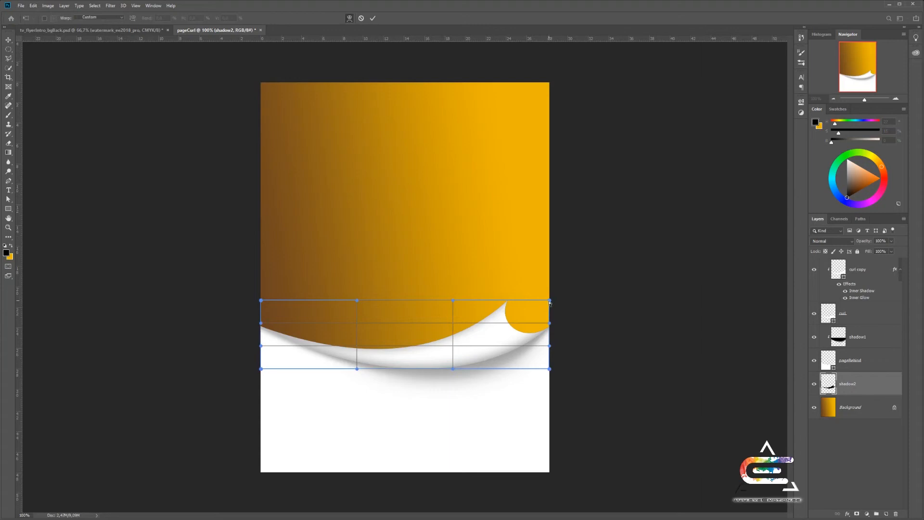
{"action": "left_click_drag", "start_coordinate": [550, 301], "coordinate": [569, 290]}
{"action": "left_click_drag", "start_coordinate": [552, 322], "coordinate": [581, 313]}
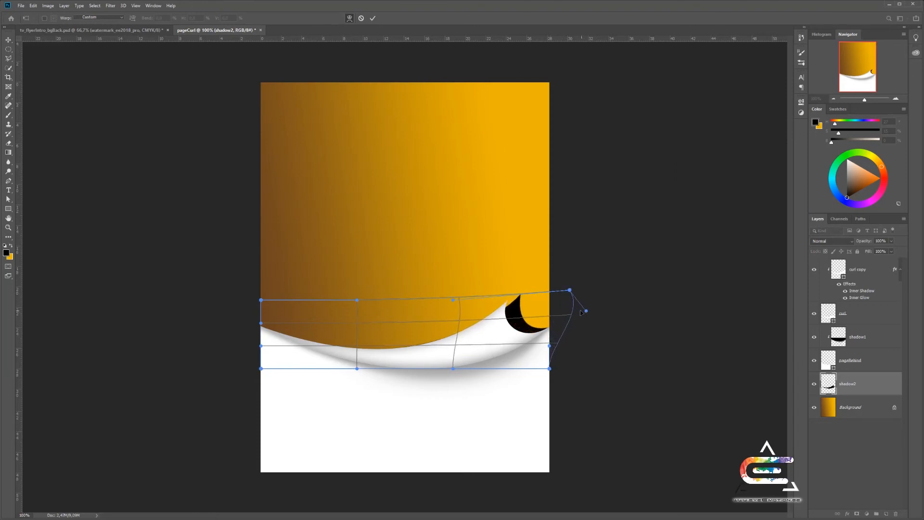
Step: Push the left and middle of the shadow2 warp slightly upward so a thin black rim follows the curl's upper edge
{"action": "left_click_drag", "start_coordinate": [260, 299], "coordinate": [260, 299]}
{"action": "left_click_drag", "start_coordinate": [356, 348], "coordinate": [355, 345]}
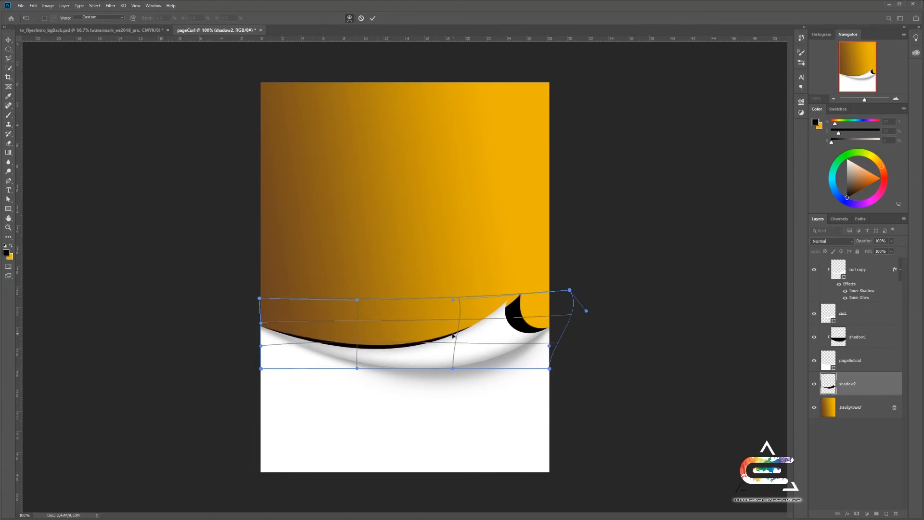
{"action": "left_click_drag", "start_coordinate": [459, 333], "coordinate": [459, 330]}
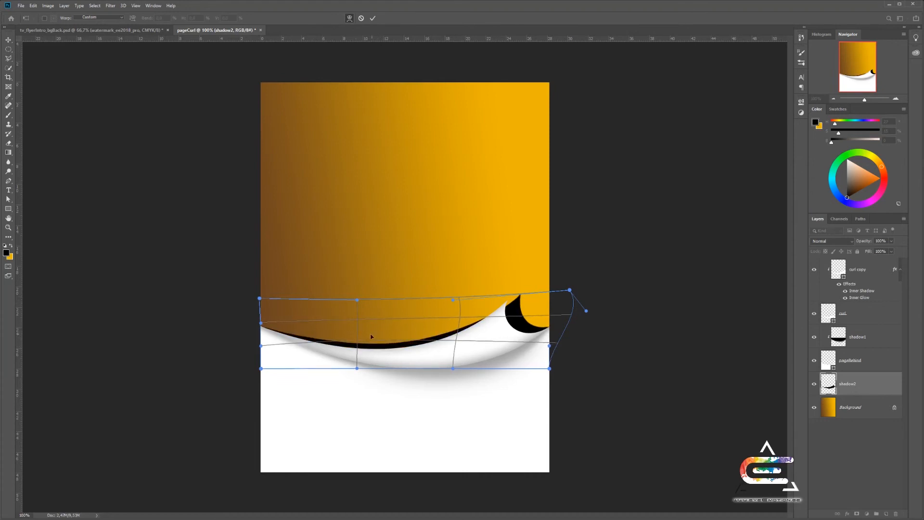
{"action": "left_click_drag", "start_coordinate": [359, 344], "coordinate": [370, 341]}
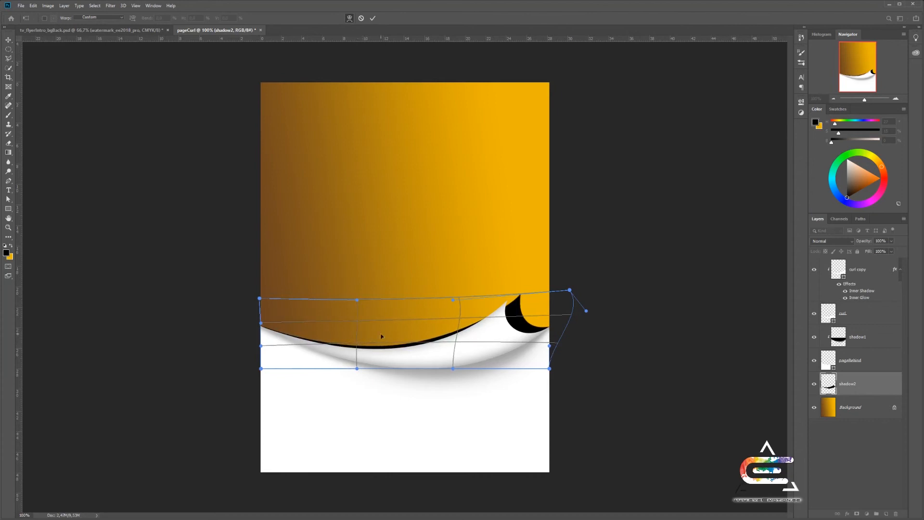
Step: Lower the warp's upper edge and right corner slightly around the curl's tip and apply the warp to shadow2
{"action": "mouse_move", "coordinate": [454, 300]}
{"action": "left_mouse_down"}
{"action": "mouse_move", "coordinate": [470, 299]}
{"action": "mouse_move", "coordinate": [449, 316]}
{"action": "left_mouse_up"}
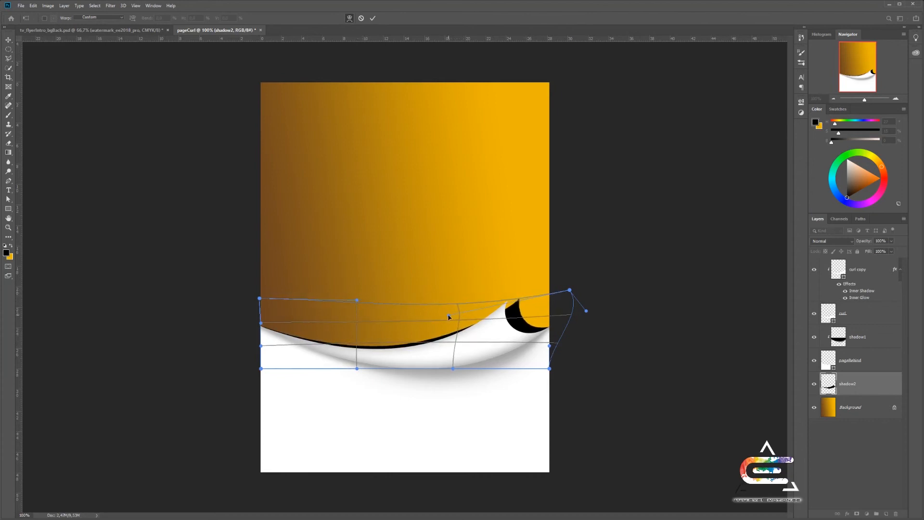
{"action": "left_click_drag", "start_coordinate": [528, 321], "coordinate": [550, 345]}
{"action": "left_click_drag", "start_coordinate": [448, 316], "coordinate": [450, 316]}
{"action": "left_click_drag", "start_coordinate": [570, 291], "coordinate": [570, 298]}
{"action": "left_click_drag", "start_coordinate": [451, 316], "coordinate": [450, 314]}
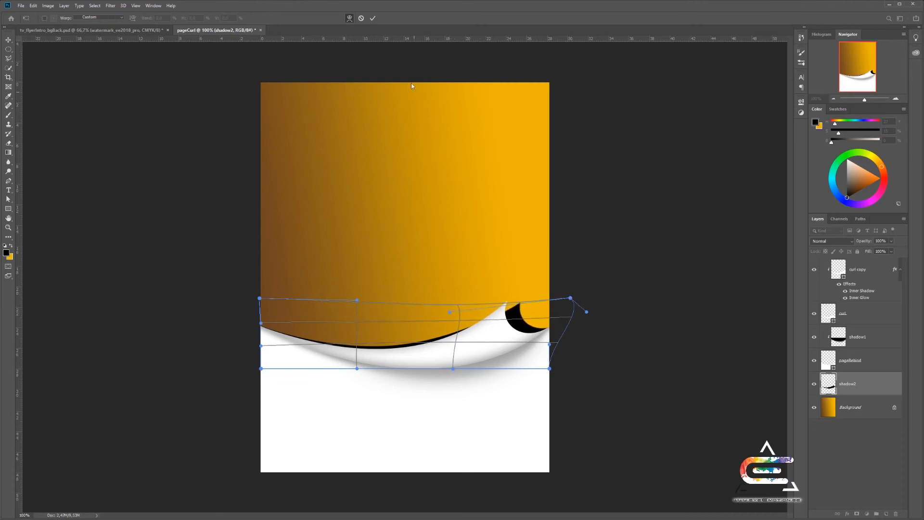
{"action": "left_click", "coordinate": [375, 18]}
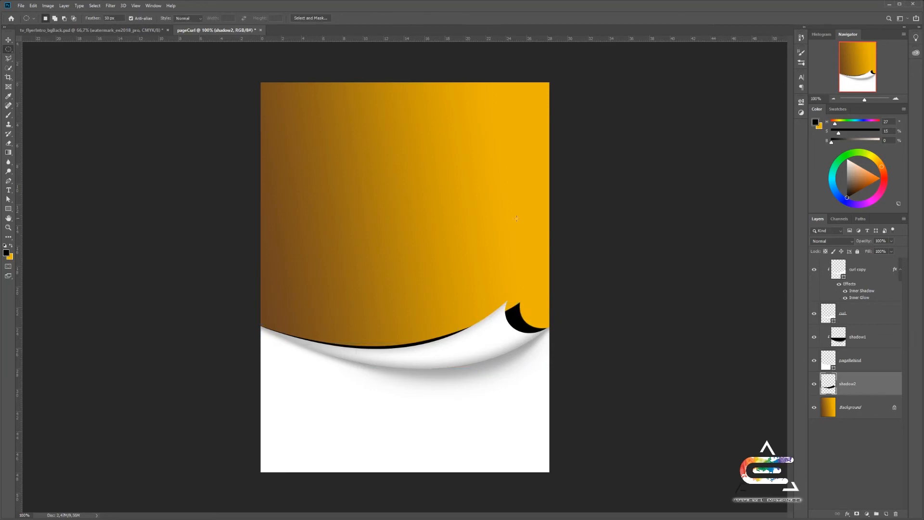
Step: Apply a Gaussian Blur with a radius of 8.4 px to the shadow2 layer
{"action": "left_click", "coordinate": [112, 5]}
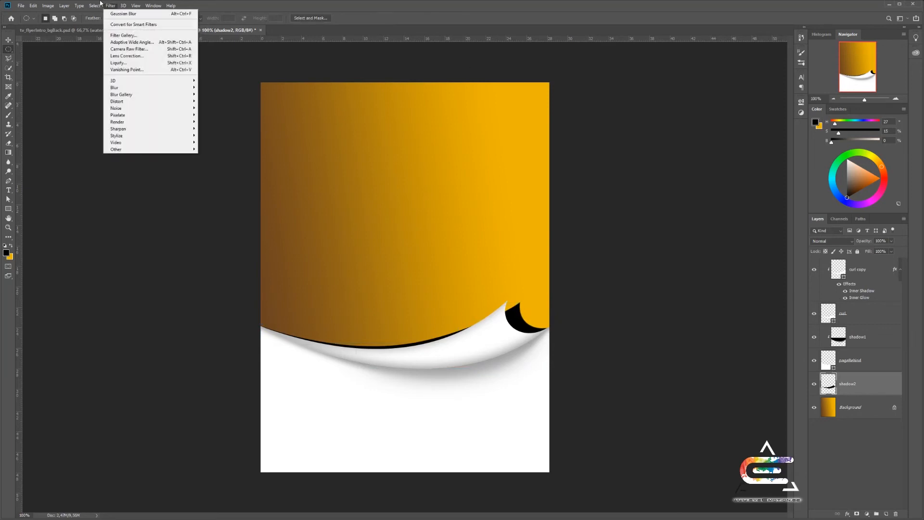
{"action": "mouse_move", "coordinate": [143, 88]}
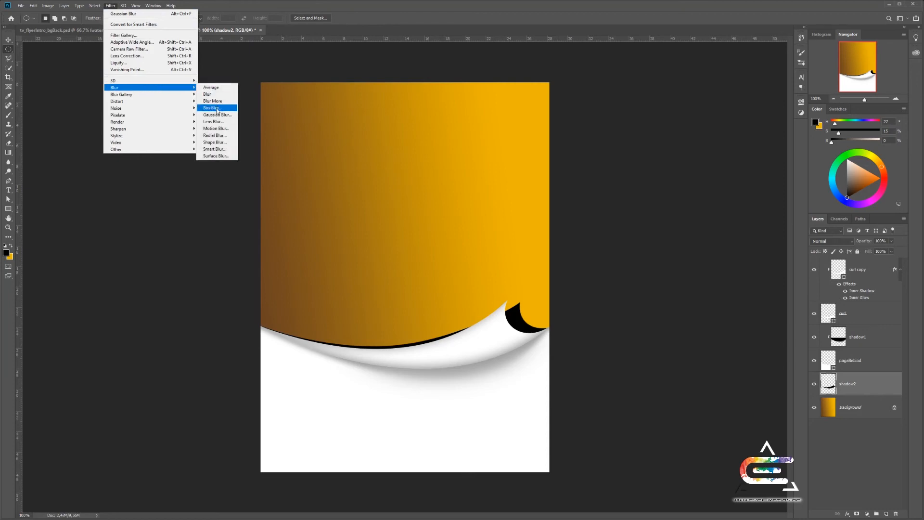
{"action": "left_click", "coordinate": [218, 115]}
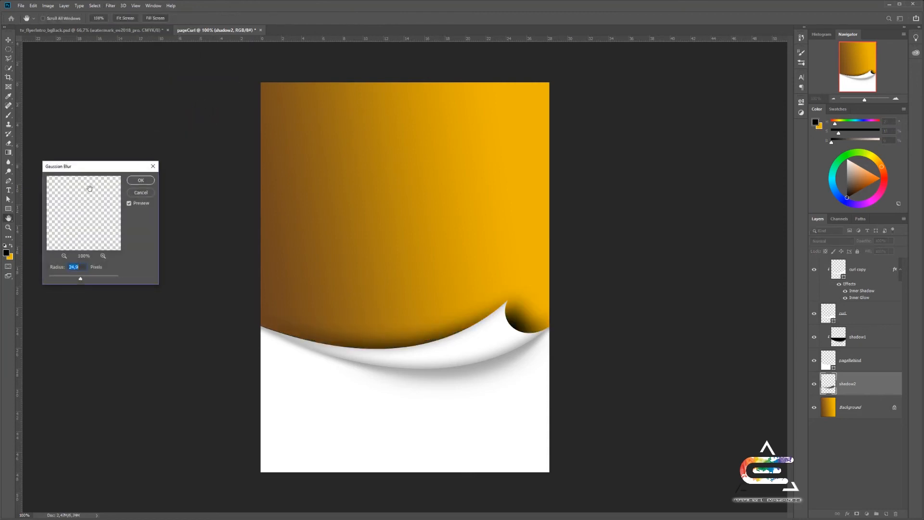
{"action": "left_click", "coordinate": [57, 278]}
{"action": "left_click_drag", "start_coordinate": [58, 278], "coordinate": [75, 278]}
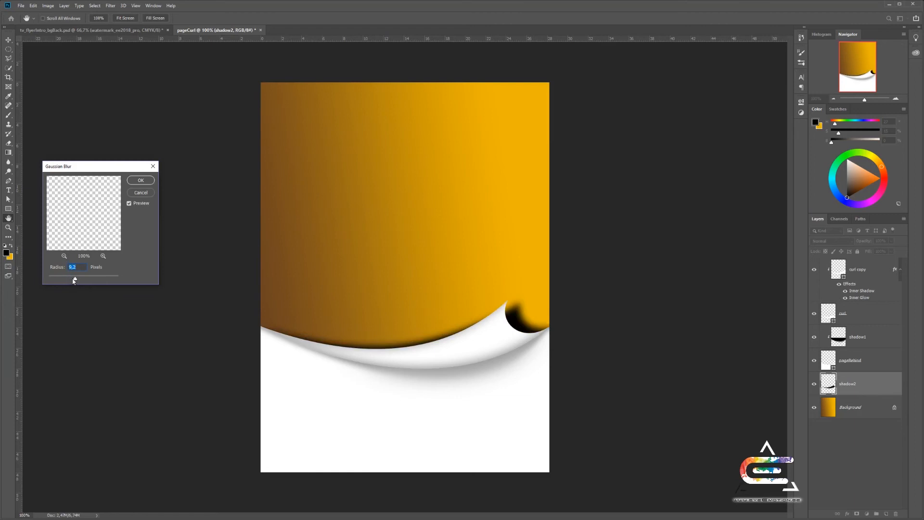
{"action": "left_click_drag", "start_coordinate": [74, 279], "coordinate": [70, 282]}
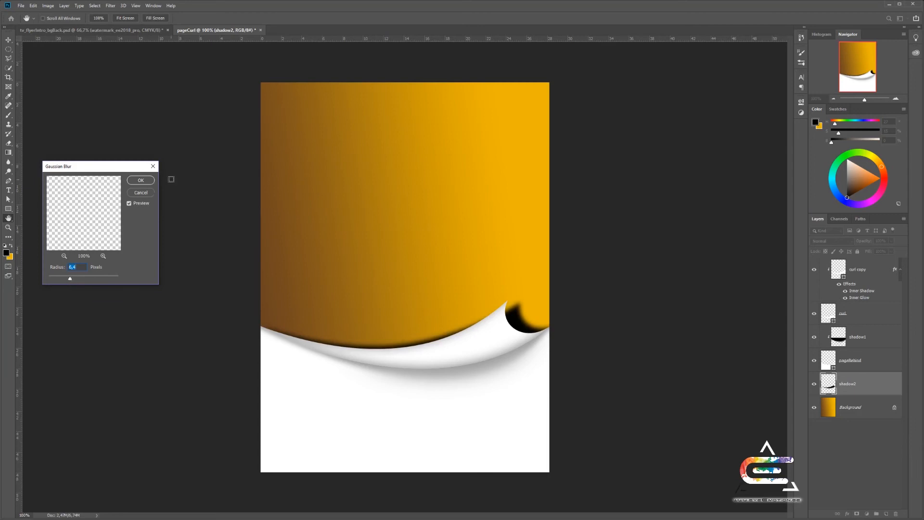
{"action": "left_click", "coordinate": [140, 181]}
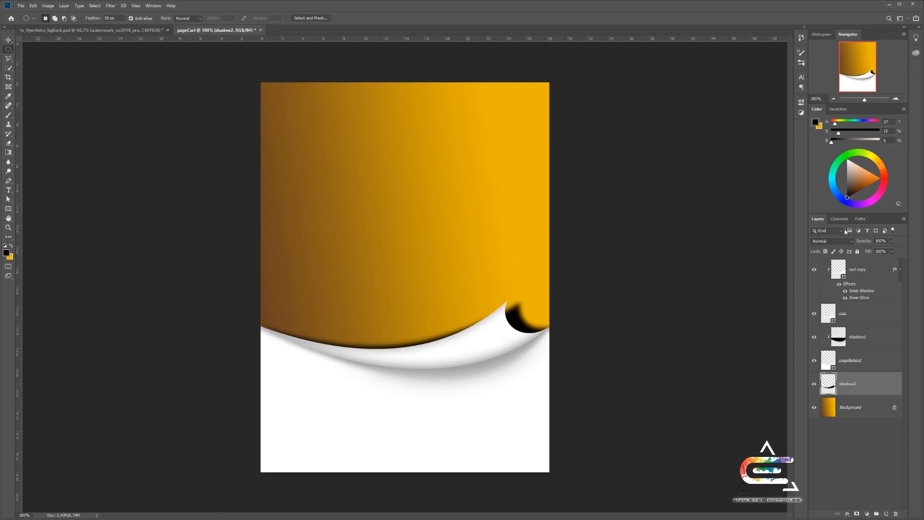
Step: Lower the shadow2 layer's opacity to about 20%
{"action": "left_click", "coordinate": [893, 241]}
{"action": "left_click_drag", "start_coordinate": [893, 250], "coordinate": [865, 253]}
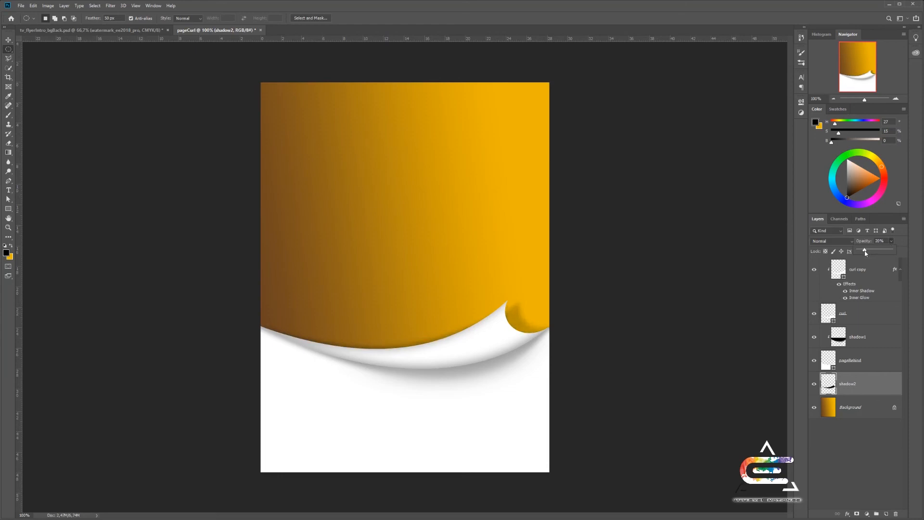
{"action": "left_click_drag", "start_coordinate": [866, 253], "coordinate": [866, 253]}
Step: Open the layer style of curl copy and slightly raise the opacity of its black Inner Glow
{"action": "left_click", "coordinate": [875, 317]}
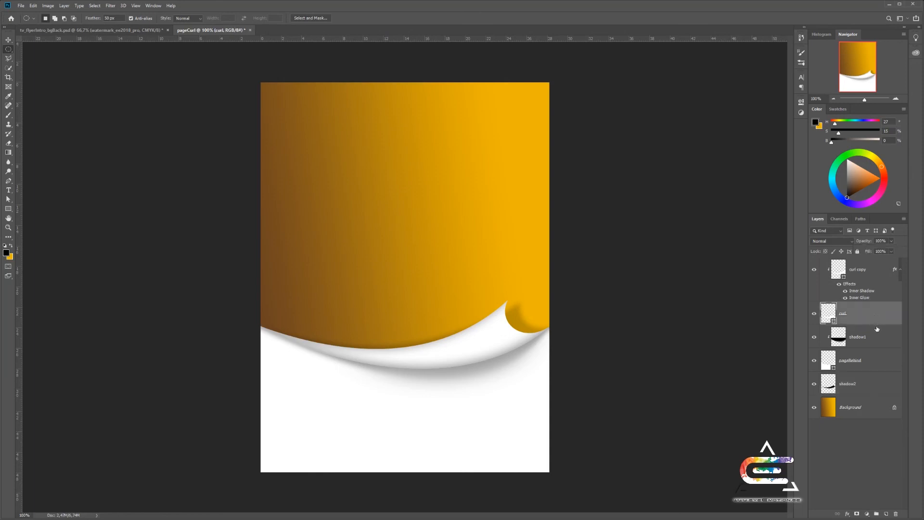
{"action": "left_click", "coordinate": [894, 270]}
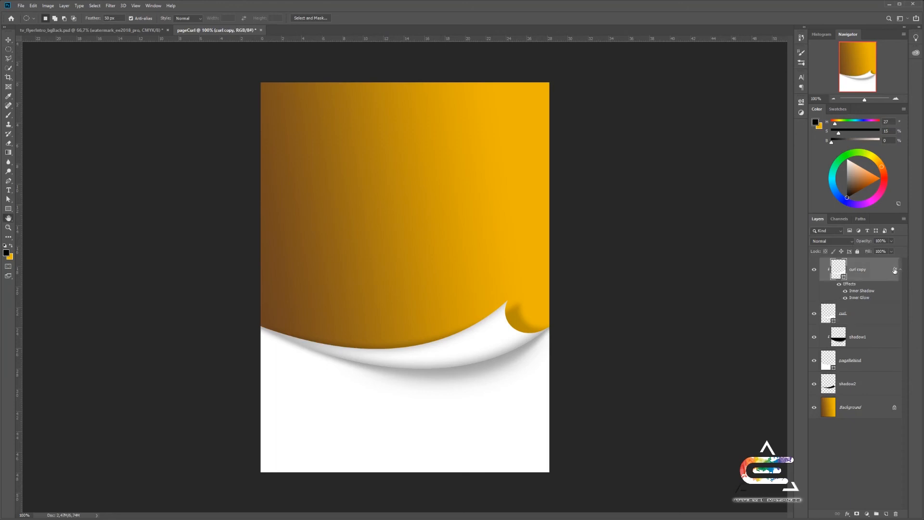
{"action": "double_click", "coordinate": [894, 270]}
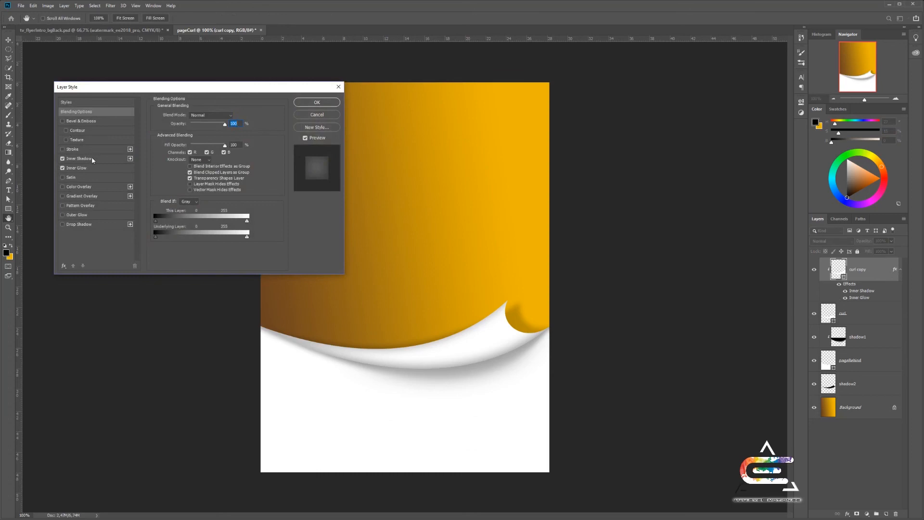
{"action": "left_click", "coordinate": [79, 158]}
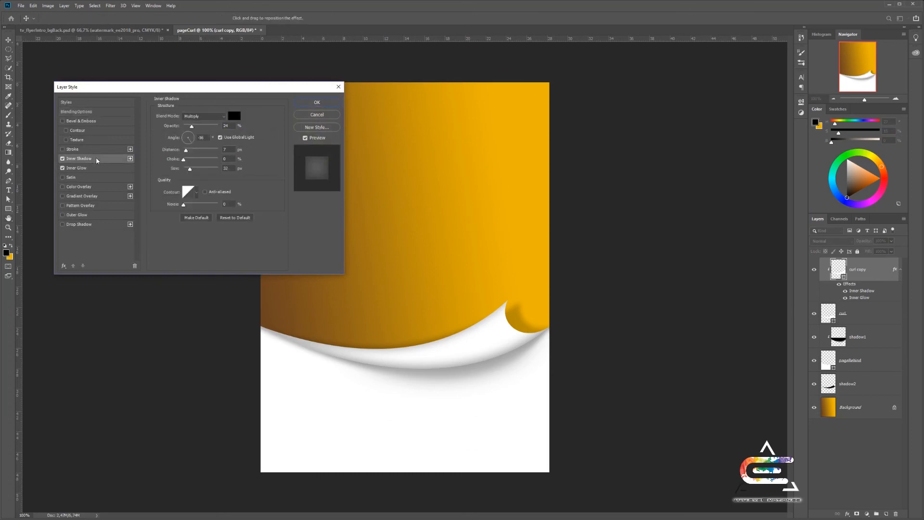
{"action": "left_click", "coordinate": [88, 168]}
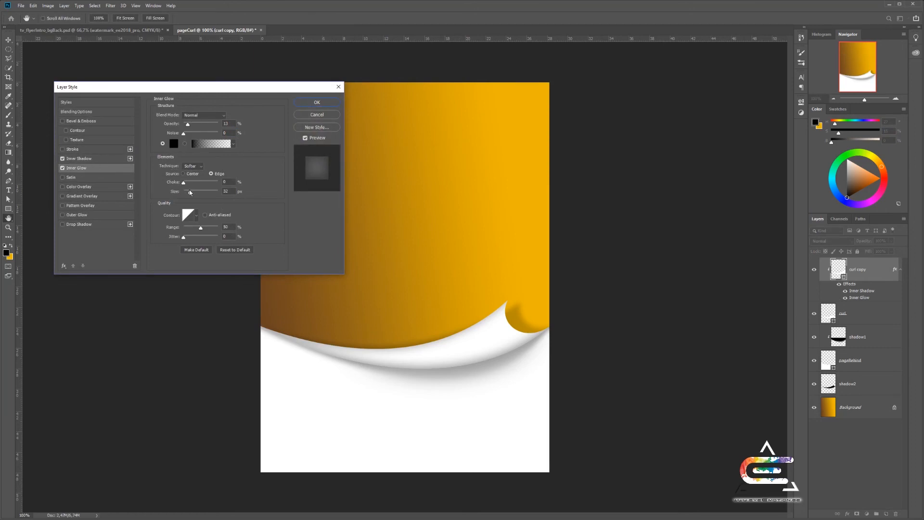
{"action": "left_click_drag", "start_coordinate": [187, 124], "coordinate": [190, 127]}
Step: Fine-tune the choke of curl copy's Inner Shadow and apply the layer style
{"action": "left_click", "coordinate": [89, 160]}
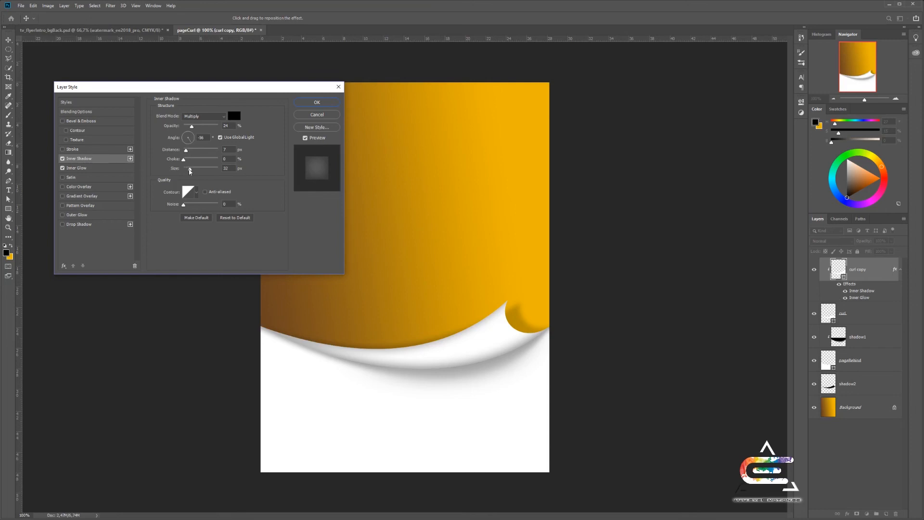
{"action": "left_click_drag", "start_coordinate": [183, 159], "coordinate": [184, 162]}
{"action": "left_click", "coordinate": [313, 102]}
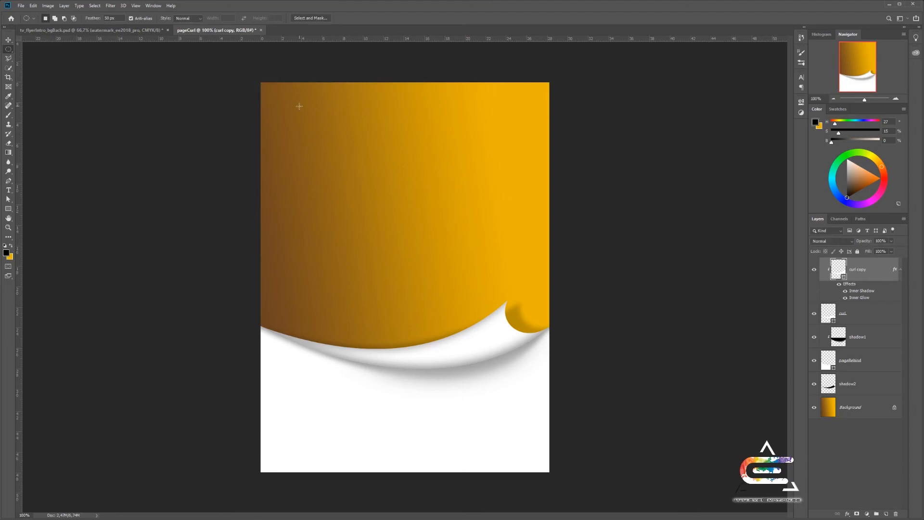